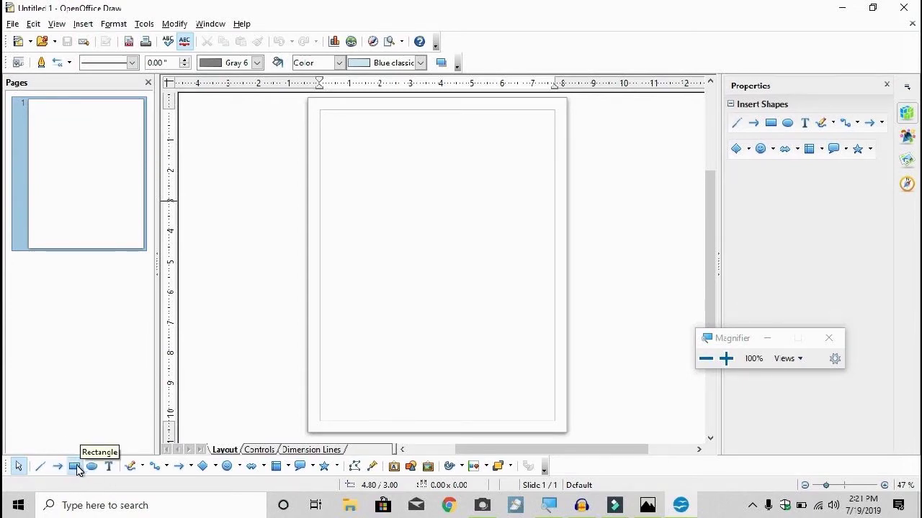
Draw a light-blue rectangle near the page top, then copy and paste page 1 as a new page 2.
{"action": "left_click", "coordinate": [74, 466]}
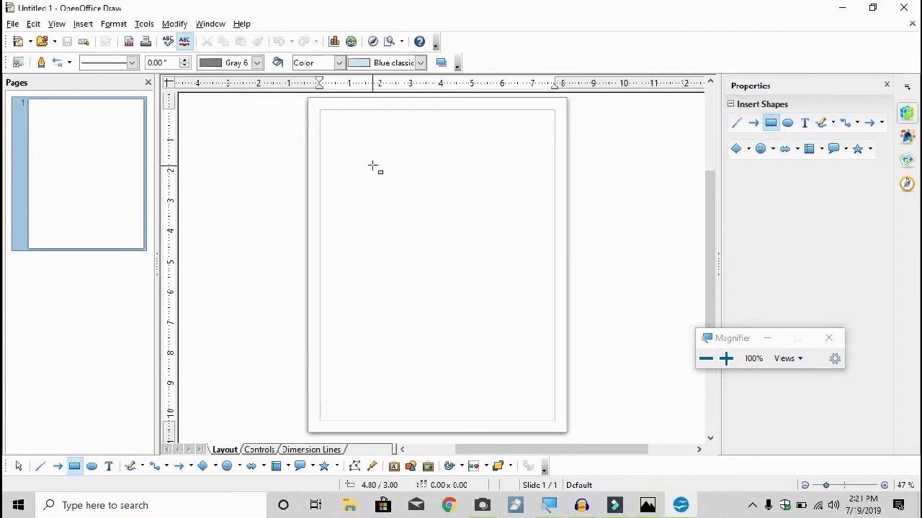
{"action": "left_click_drag", "start_coordinate": [372, 165], "coordinate": [482, 244]}
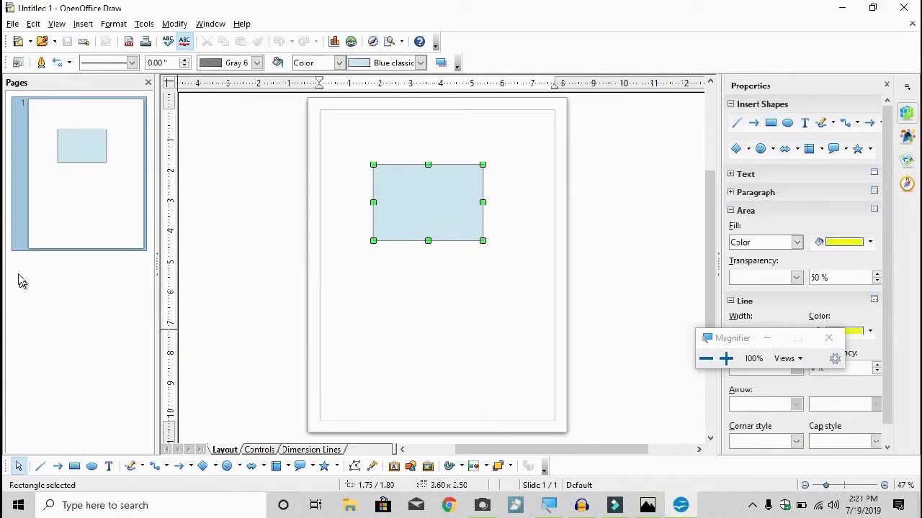
{"action": "right_click", "coordinate": [77, 232]}
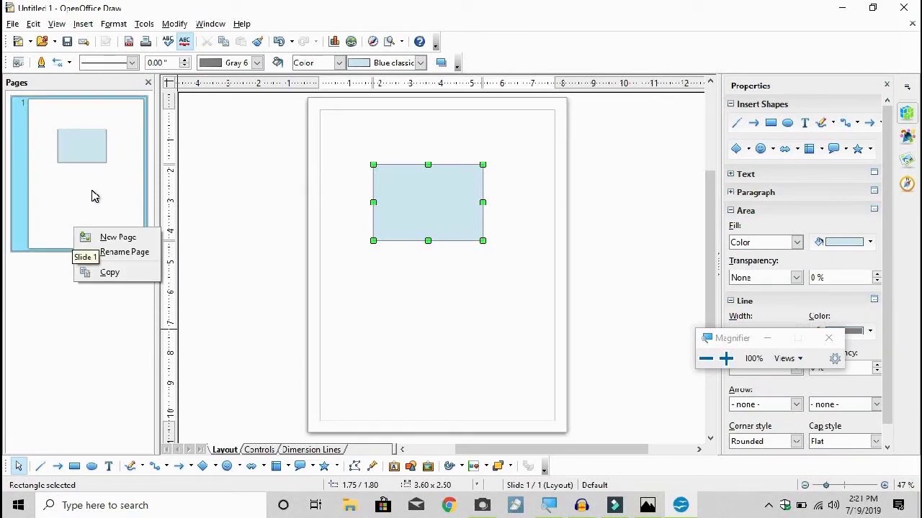
{"action": "left_click", "coordinate": [113, 274]}
{"action": "right_click", "coordinate": [109, 243]}
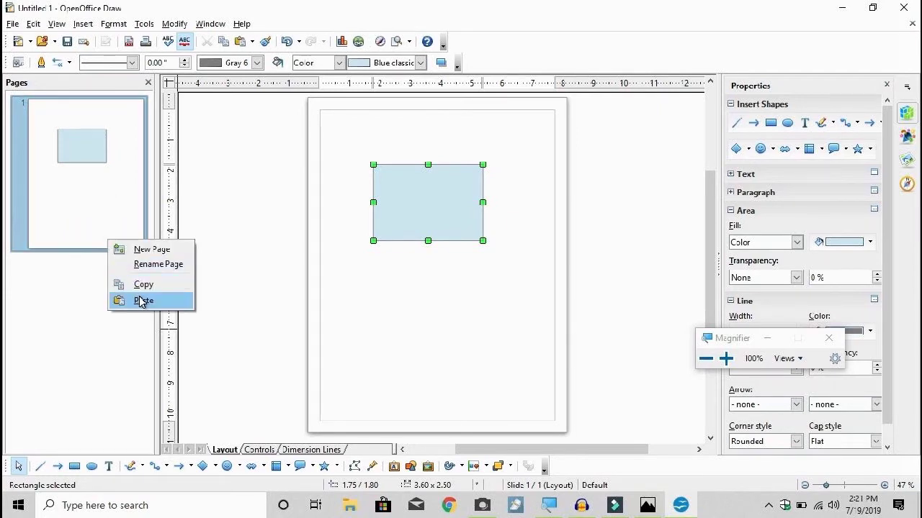
{"action": "left_click", "coordinate": [141, 301]}
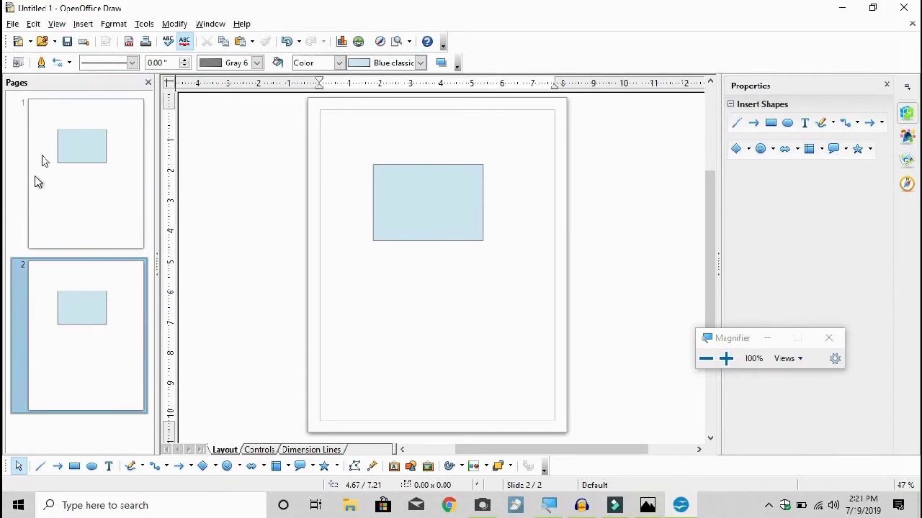
Draw an ellipse over the rectangle's bottom edge and merge the two into one rounded-bottom shape.
{"action": "left_click", "coordinate": [92, 467]}
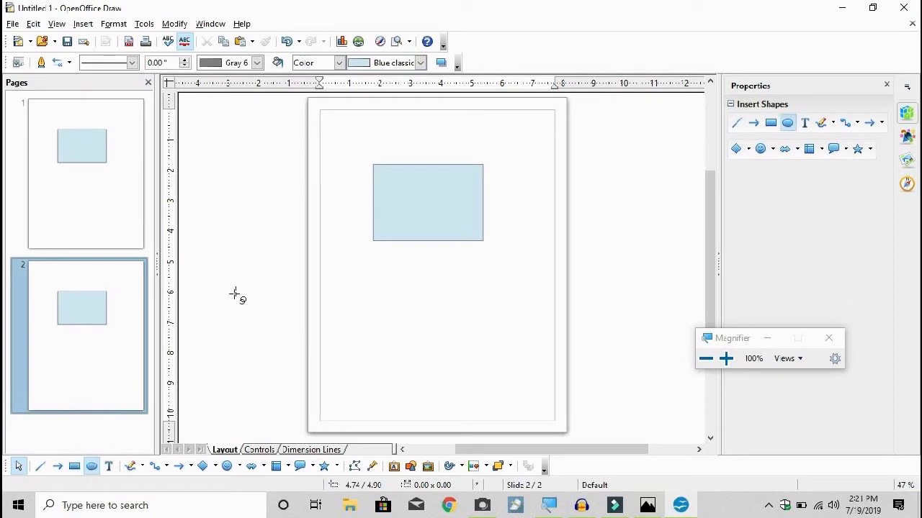
{"action": "mouse_move", "coordinate": [351, 234]}
{"action": "left_mouse_down"}
{"action": "mouse_move", "coordinate": [354, 249]}
{"action": "mouse_move", "coordinate": [492, 309]}
{"action": "mouse_move", "coordinate": [497, 288]}
{"action": "mouse_move", "coordinate": [495, 306]}
{"action": "left_mouse_up"}
{"action": "left_click_drag", "start_coordinate": [437, 267], "coordinate": [437, 238]}
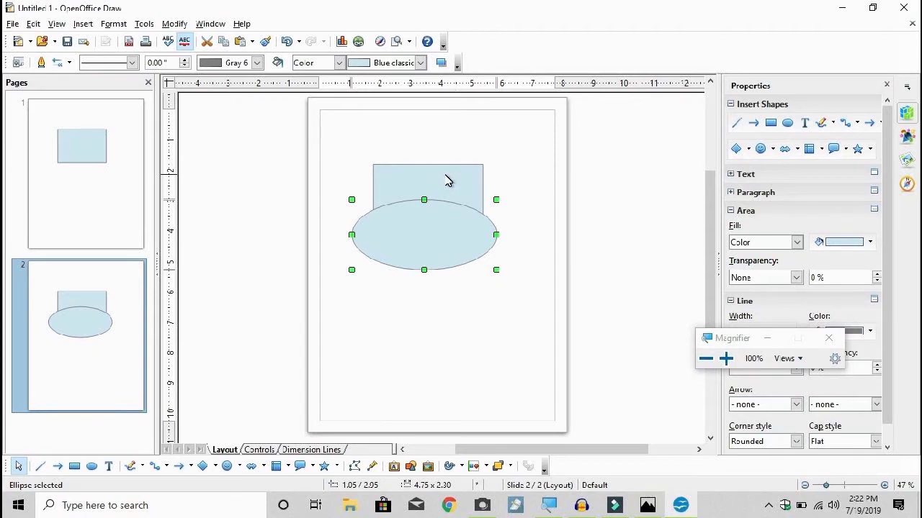
{"action": "left_click", "coordinate": [444, 176], "text": "shift"}
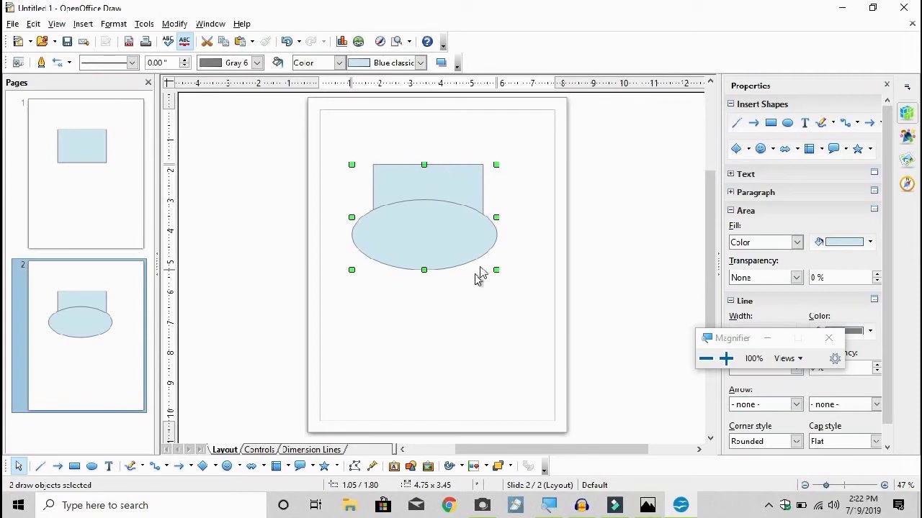
{"action": "right_click", "coordinate": [433, 191]}
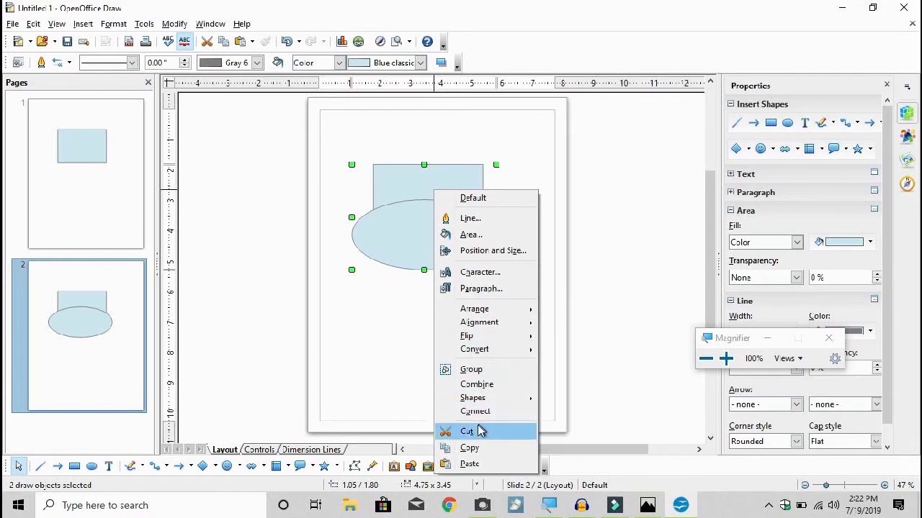
{"action": "mouse_move", "coordinate": [474, 401]}
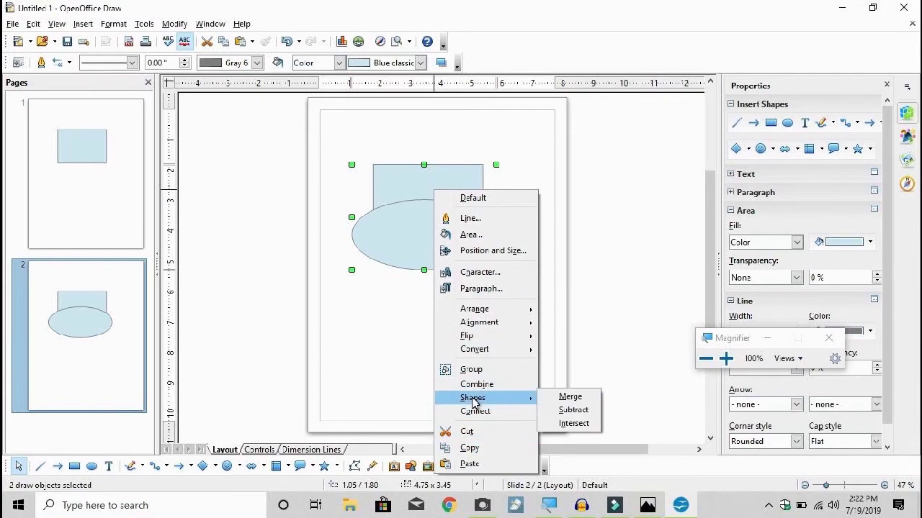
{"action": "left_click", "coordinate": [570, 397]}
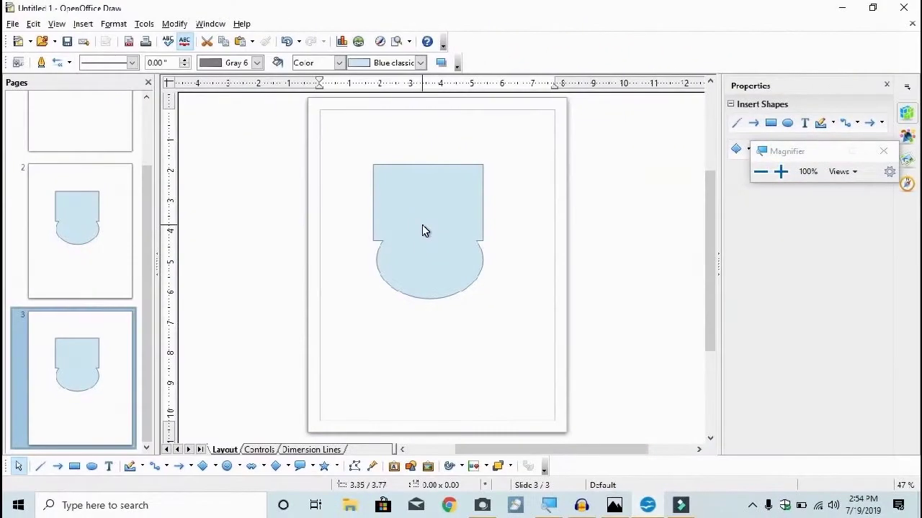
Draw a Flowchart Decision diamond and move it up to overlap the merged shape's rounded bottom.
{"action": "left_click", "coordinate": [422, 228]}
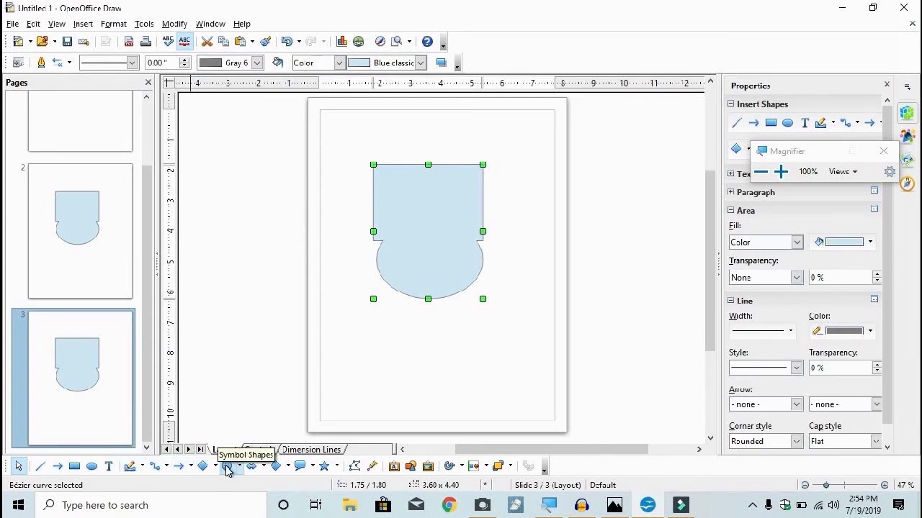
{"action": "left_click", "coordinate": [215, 466]}
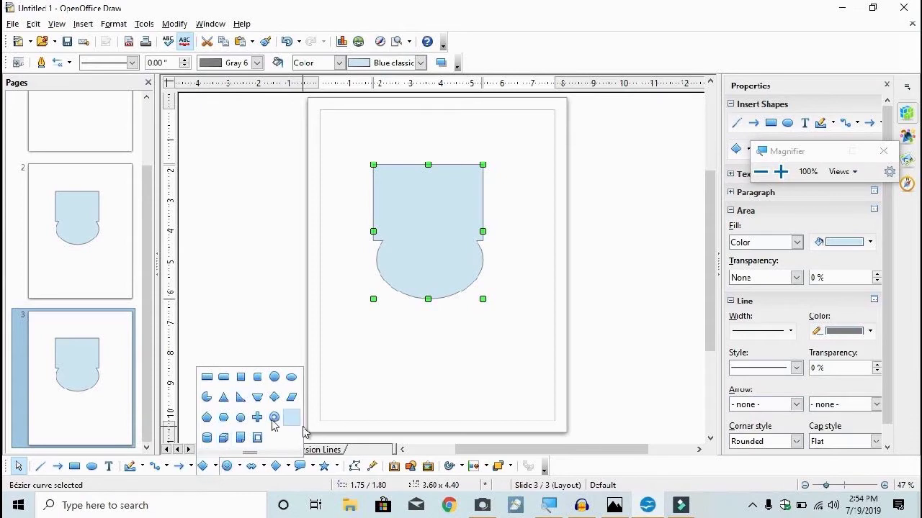
{"action": "left_click", "coordinate": [242, 471]}
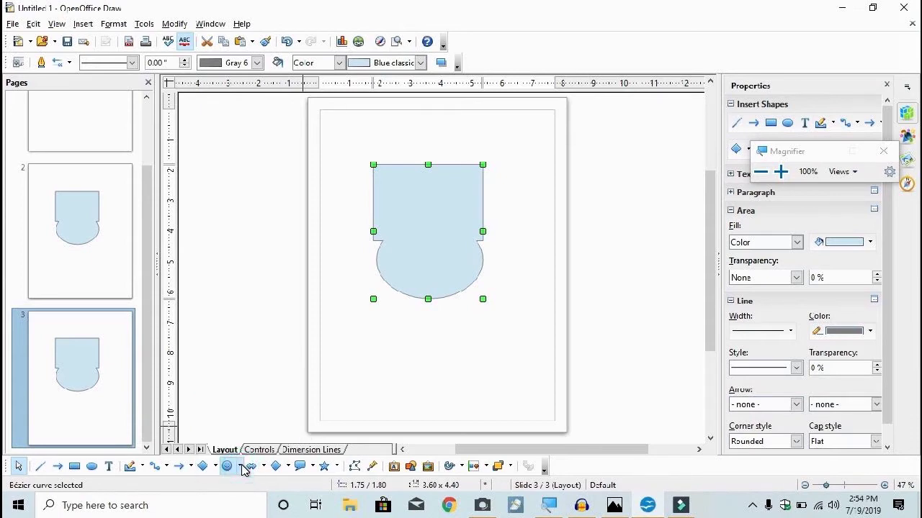
{"action": "left_click", "coordinate": [240, 467]}
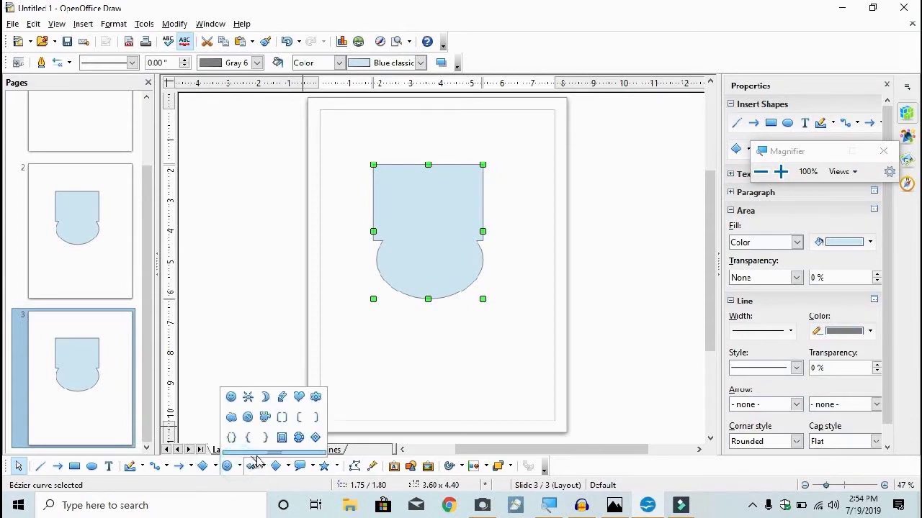
{"action": "left_click", "coordinate": [265, 468]}
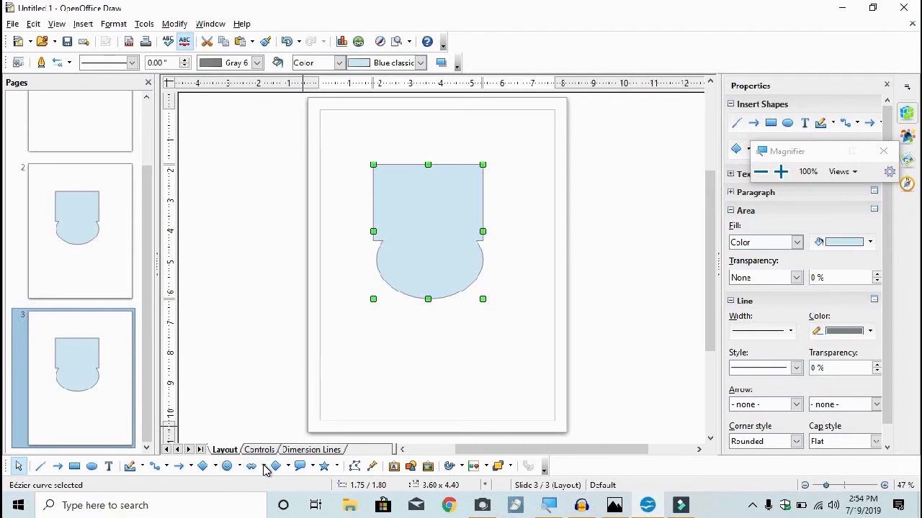
{"action": "left_click", "coordinate": [267, 468]}
{"action": "left_click", "coordinate": [289, 468]}
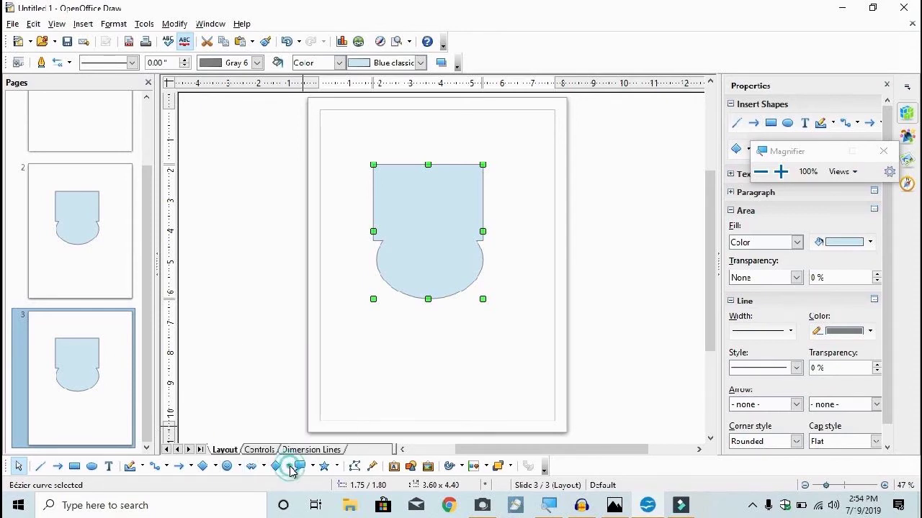
{"action": "left_click", "coordinate": [289, 468]}
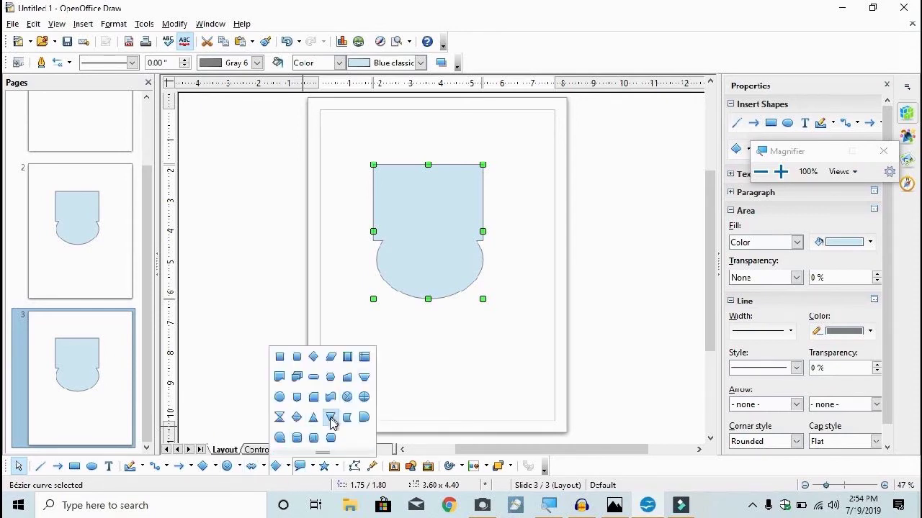
{"action": "left_click", "coordinate": [314, 358]}
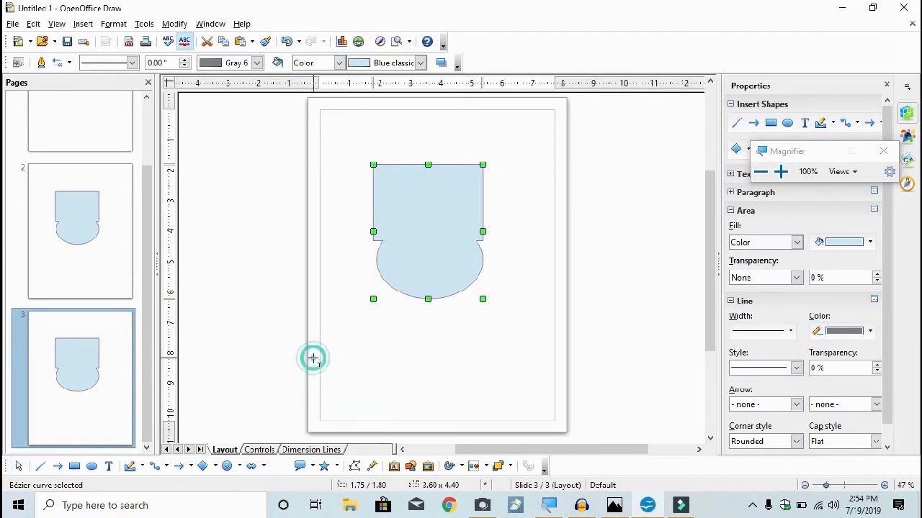
{"action": "left_click_drag", "start_coordinate": [403, 313], "coordinate": [488, 389]}
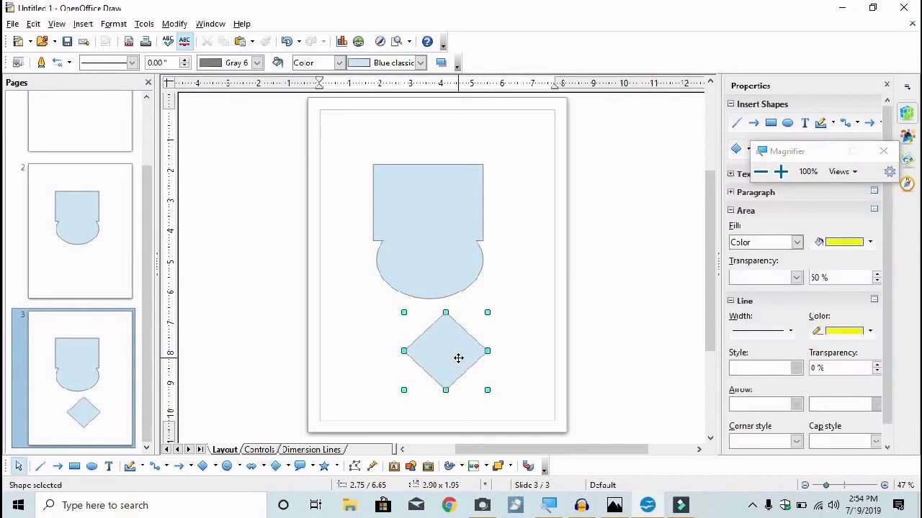
{"action": "left_click_drag", "start_coordinate": [456, 358], "coordinate": [439, 303]}
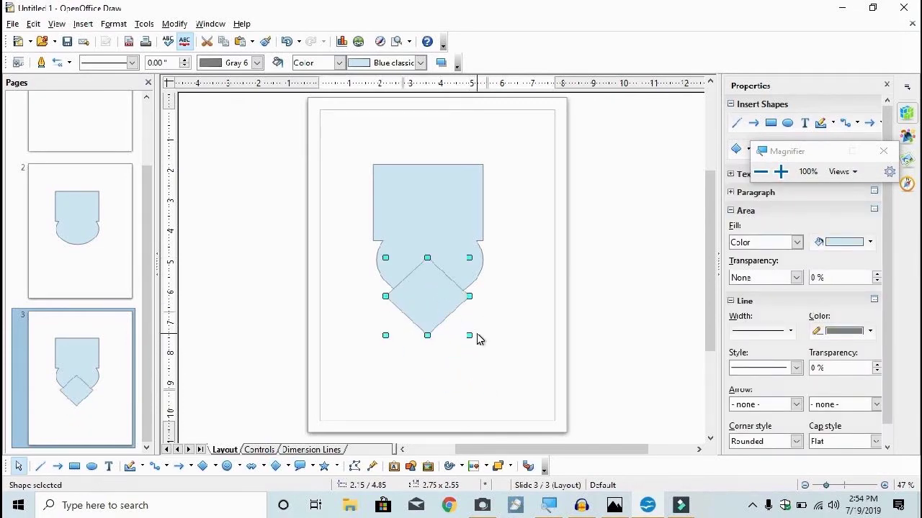
Subtract the diamond from the merged shape, cutting a V-shaped notch into its bottom.
{"action": "left_click", "coordinate": [447, 201], "text": "shift"}
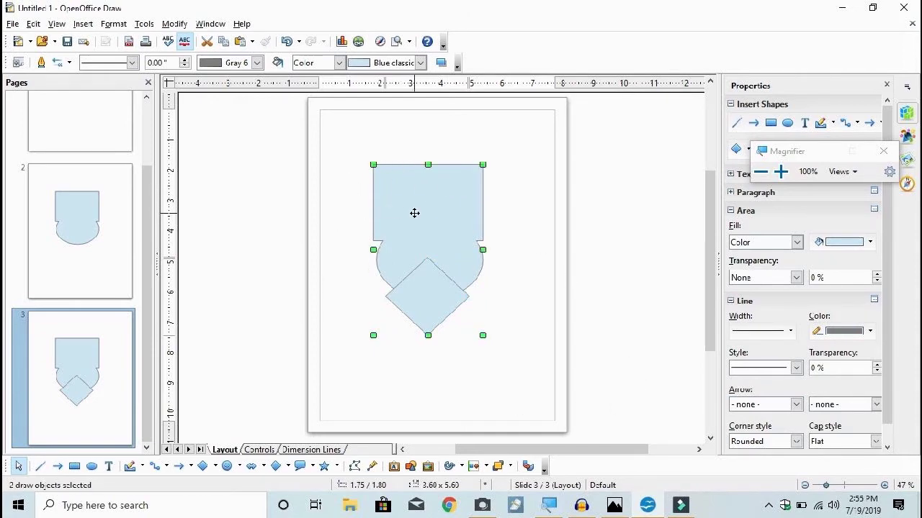
{"action": "right_click", "coordinate": [419, 211]}
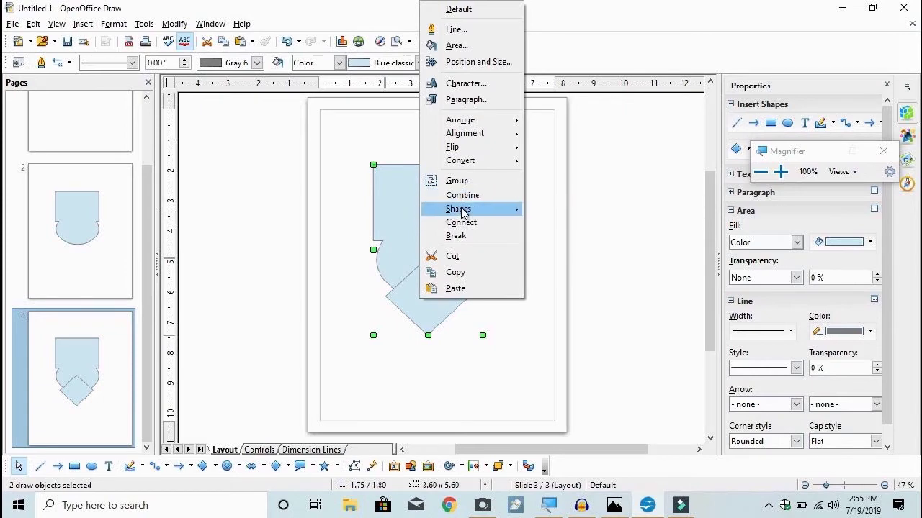
{"action": "mouse_move", "coordinate": [423, 212]}
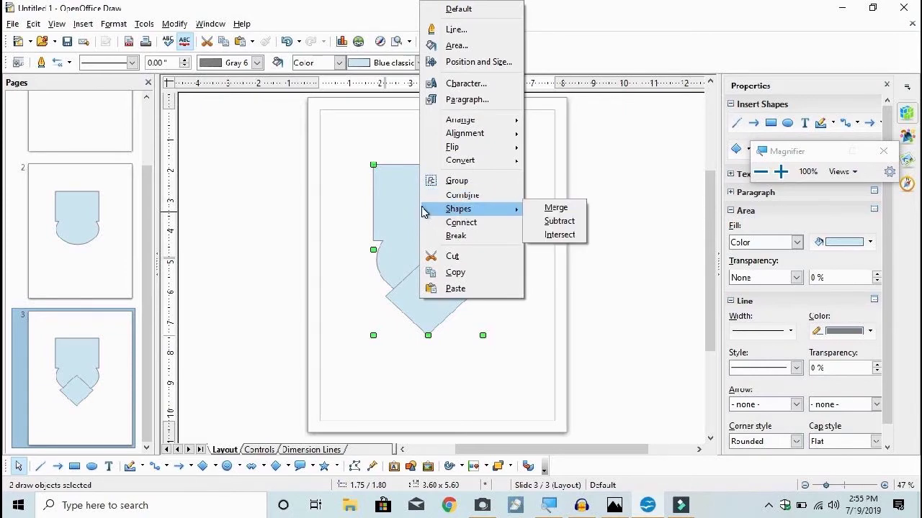
{"action": "left_click", "coordinate": [556, 223]}
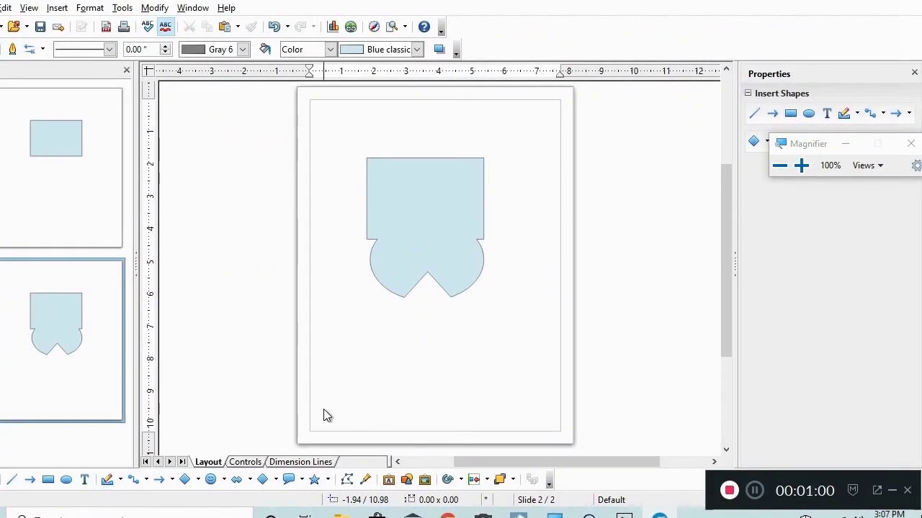
Draw a wavy filled freeform hair shape across the top of the head.
{"action": "left_click", "coordinate": [120, 481]}
{"action": "left_click", "coordinate": [129, 452]}
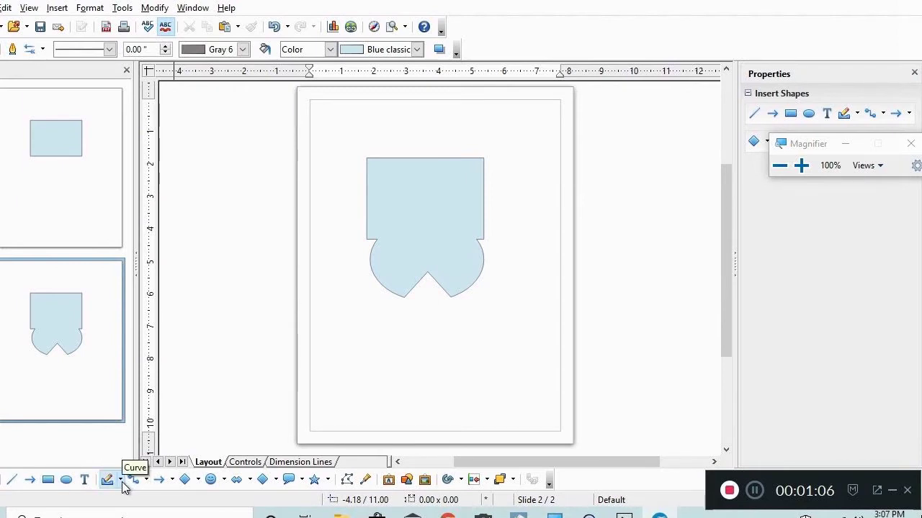
{"action": "left_click", "coordinate": [121, 480]}
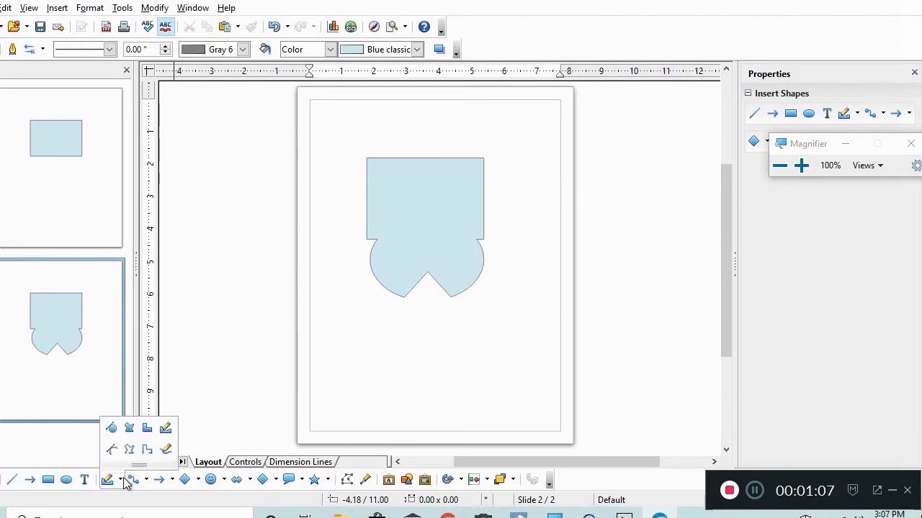
{"action": "left_click", "coordinate": [165, 449]}
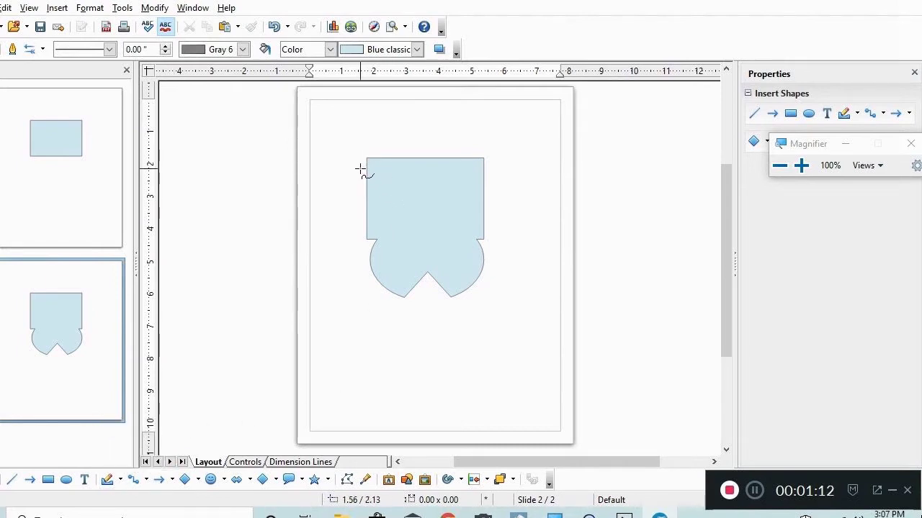
{"action": "mouse_move", "coordinate": [360, 168]}
{"action": "left_mouse_down"}
{"action": "mouse_move", "coordinate": [390, 180]}
{"action": "mouse_move", "coordinate": [422, 173]}
{"action": "mouse_move", "coordinate": [436, 189]}
{"action": "mouse_move", "coordinate": [463, 178]}
{"action": "mouse_move", "coordinate": [476, 203]}
{"action": "mouse_move", "coordinate": [488, 148]}
{"action": "mouse_move", "coordinate": [437, 133]}
{"action": "mouse_move", "coordinate": [389, 134]}
{"action": "mouse_move", "coordinate": [348, 175]}
{"action": "left_mouse_up"}
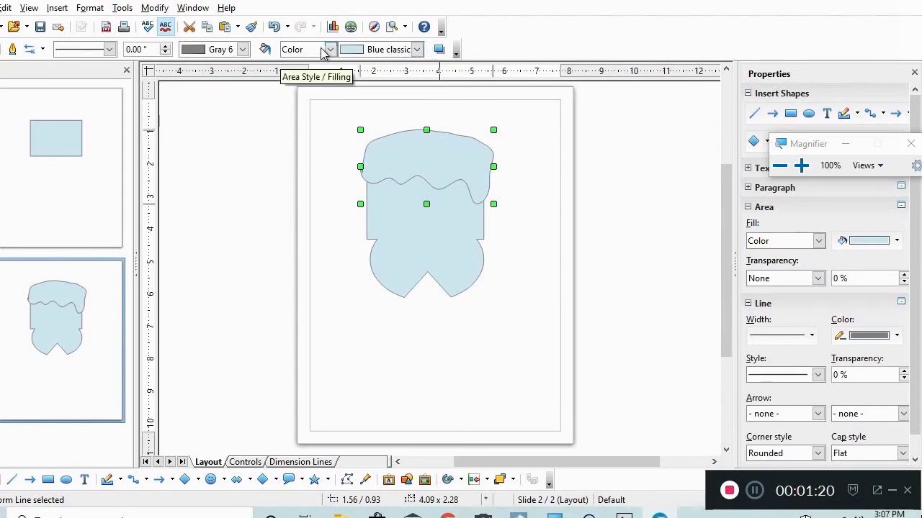
Fill the hair shape with the brown Orange 8 colour.
{"action": "left_click", "coordinate": [417, 49]}
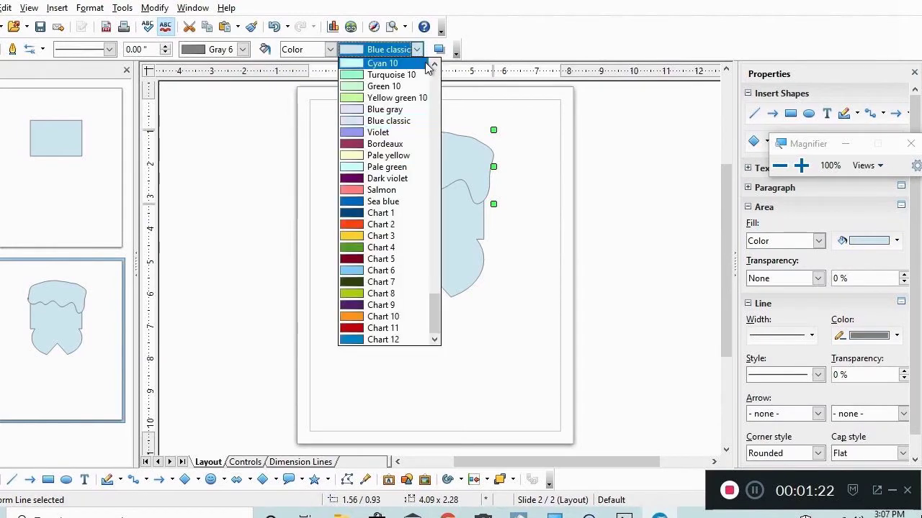
{"action": "left_click_drag", "start_coordinate": [432, 321], "coordinate": [430, 269]}
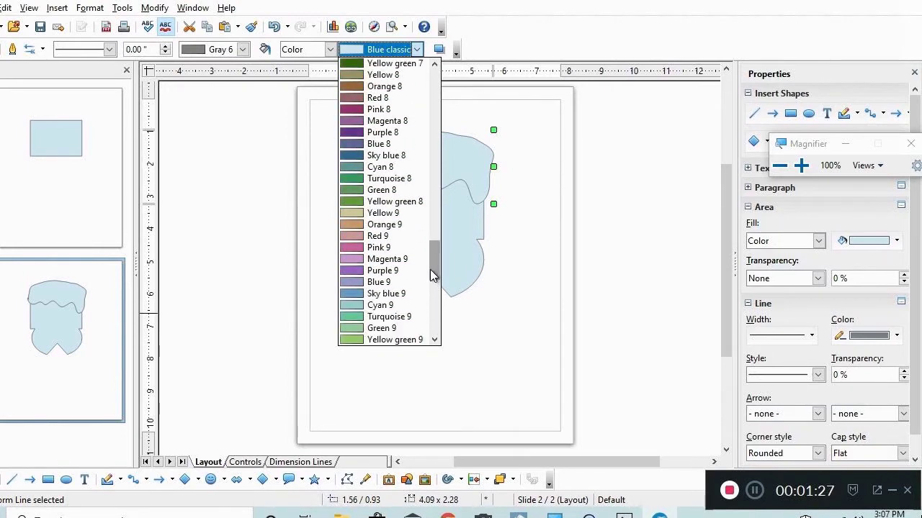
{"action": "left_click", "coordinate": [353, 90]}
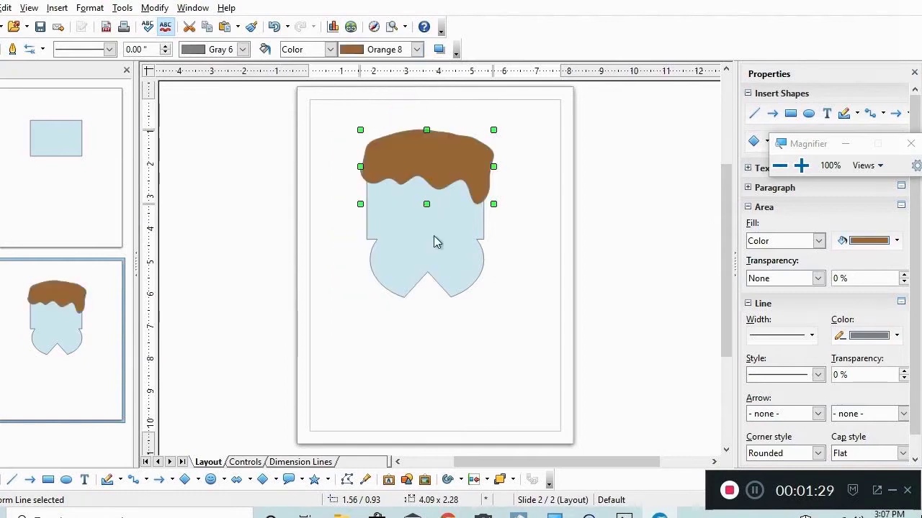
{"action": "left_click", "coordinate": [401, 325]}
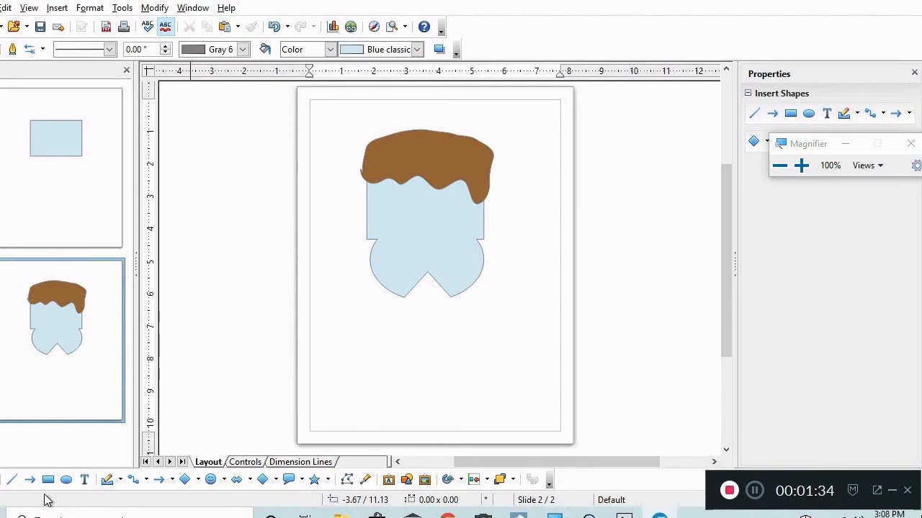
Draw a small oval below the head and fill it White for the eye.
{"action": "left_click", "coordinate": [66, 480]}
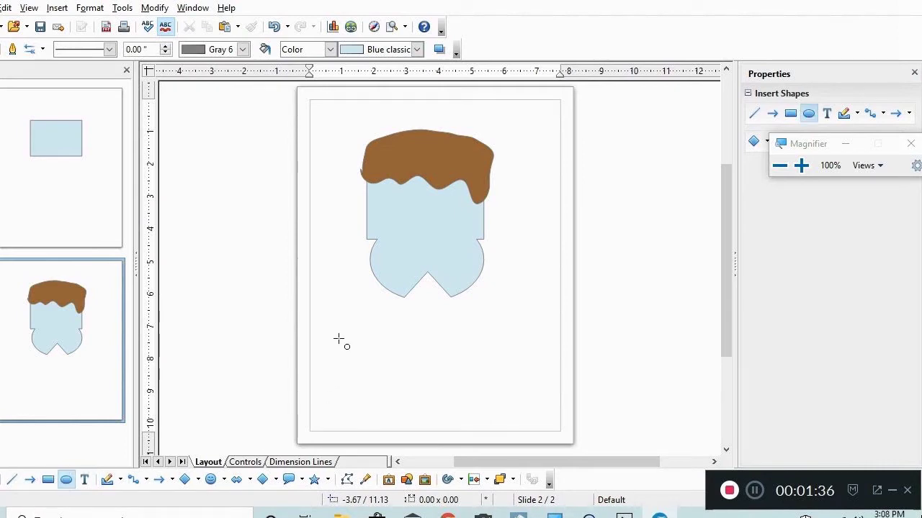
{"action": "left_click_drag", "start_coordinate": [341, 324], "coordinate": [386, 353]}
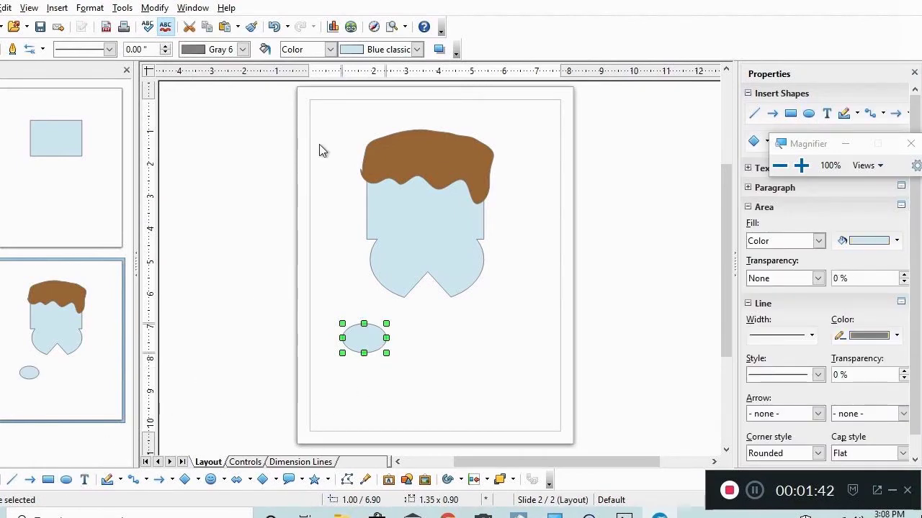
{"action": "left_click", "coordinate": [417, 49]}
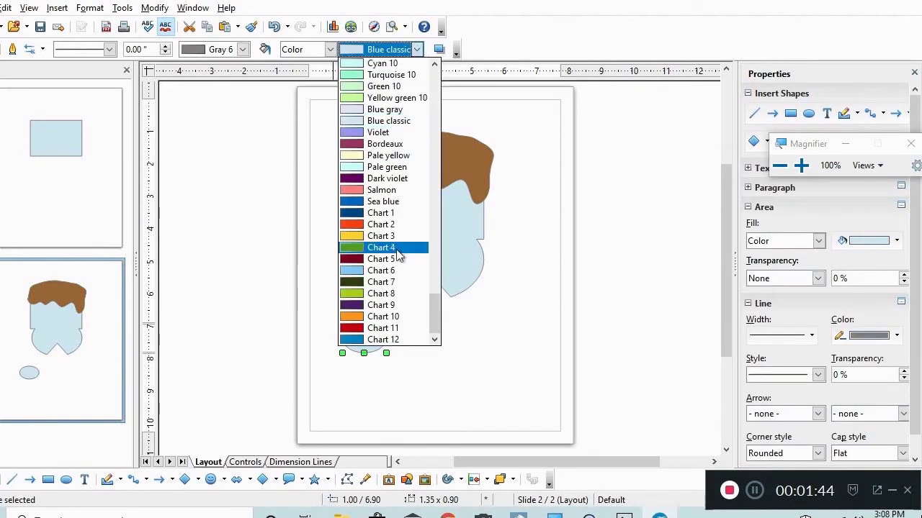
{"action": "left_click_drag", "start_coordinate": [435, 311], "coordinate": [432, 79]}
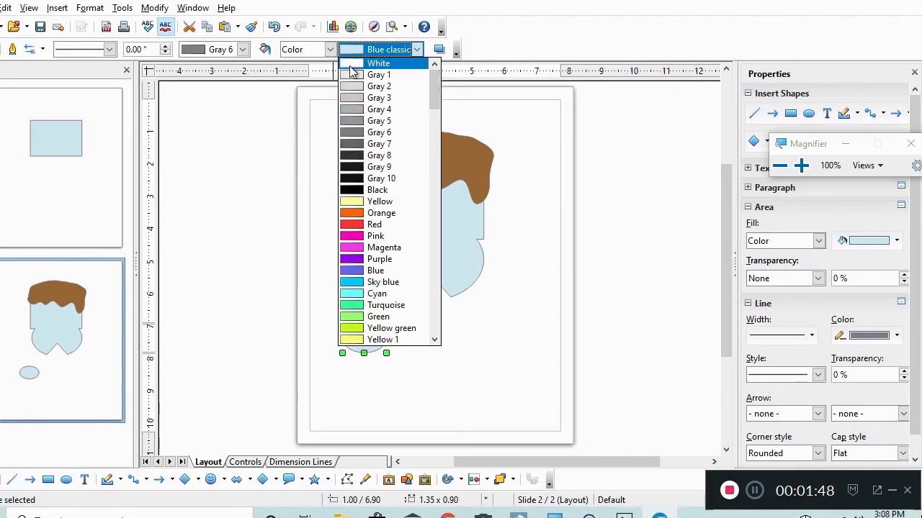
{"action": "left_click", "coordinate": [378, 63]}
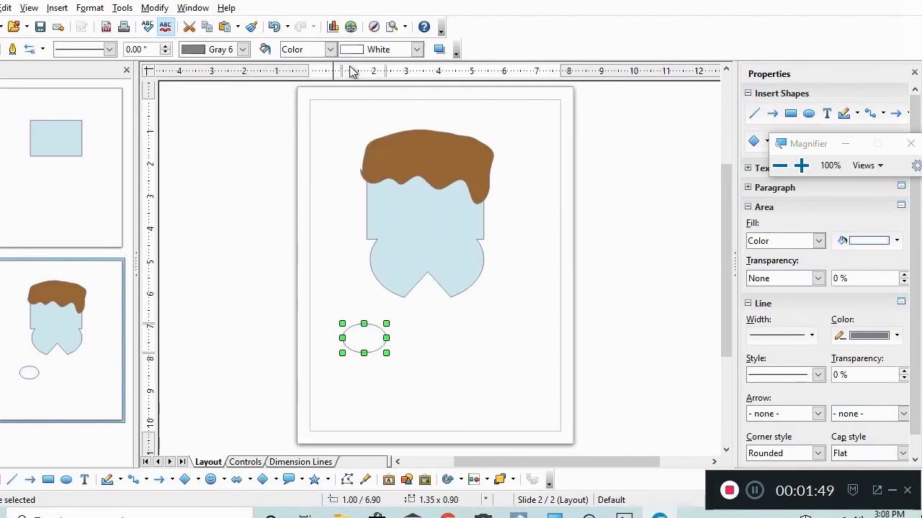
Draw a smaller oval inside the white eye, nudge it right, and fill it Chart 12 blue.
{"action": "left_click", "coordinate": [317, 409]}
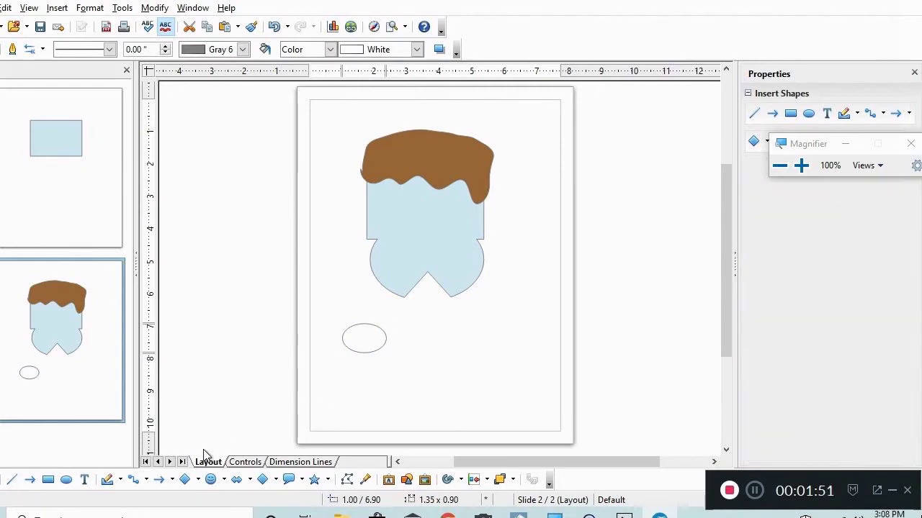
{"action": "left_click", "coordinate": [66, 479]}
{"action": "left_click_drag", "start_coordinate": [349, 368], "coordinate": [363, 339]}
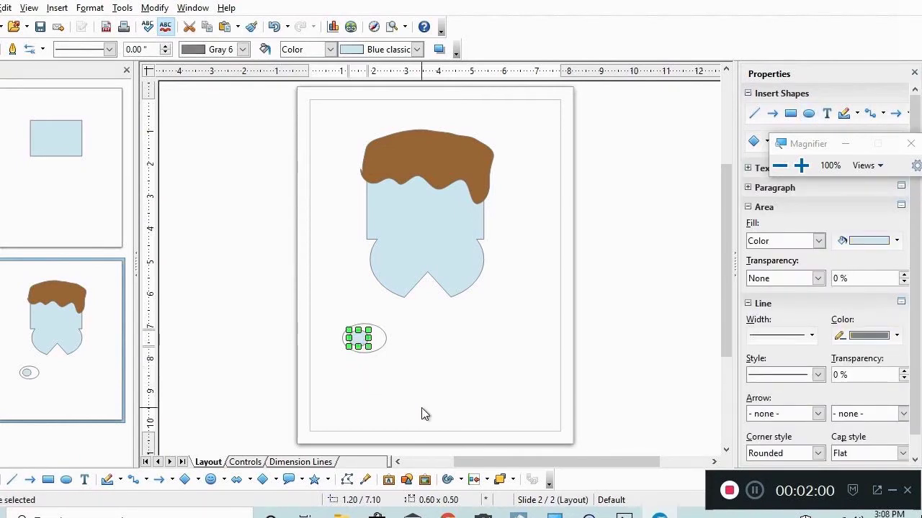
{"action": "key", "text": "Right"}
{"action": "key", "text": "Right"}
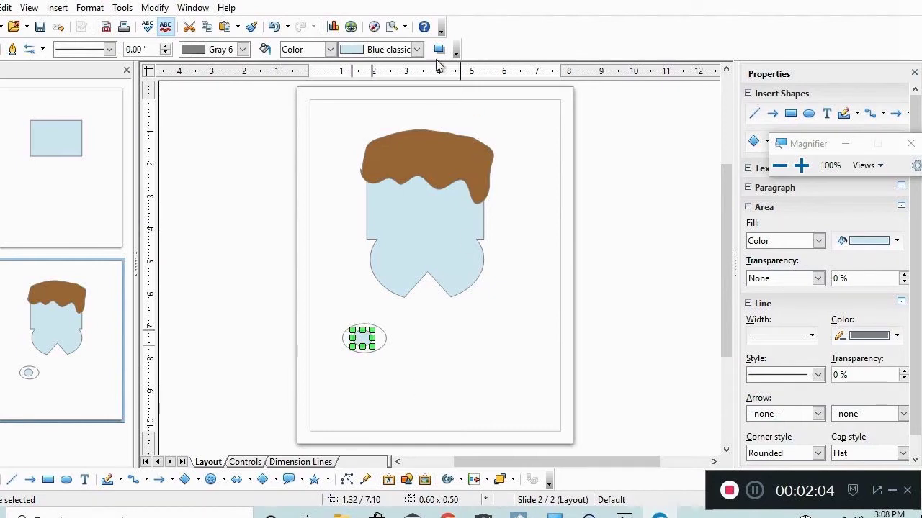
{"action": "left_click", "coordinate": [417, 49]}
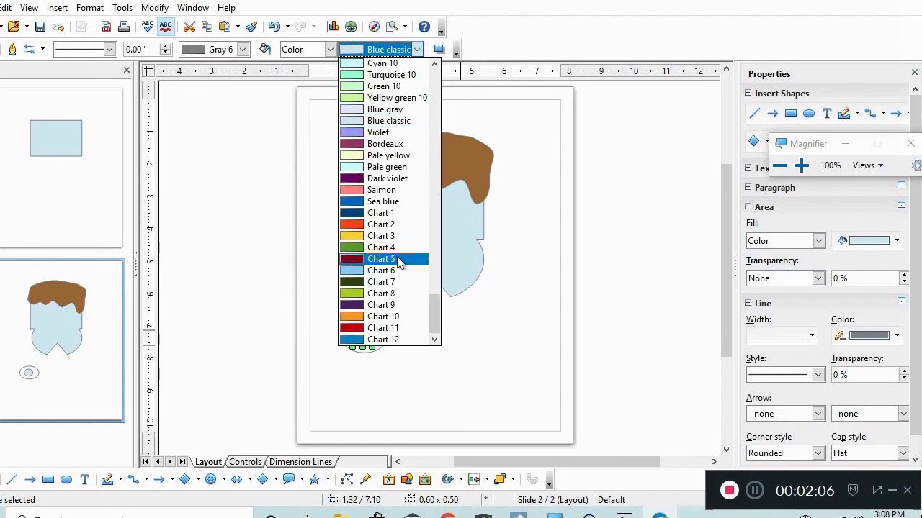
{"action": "left_click", "coordinate": [356, 340]}
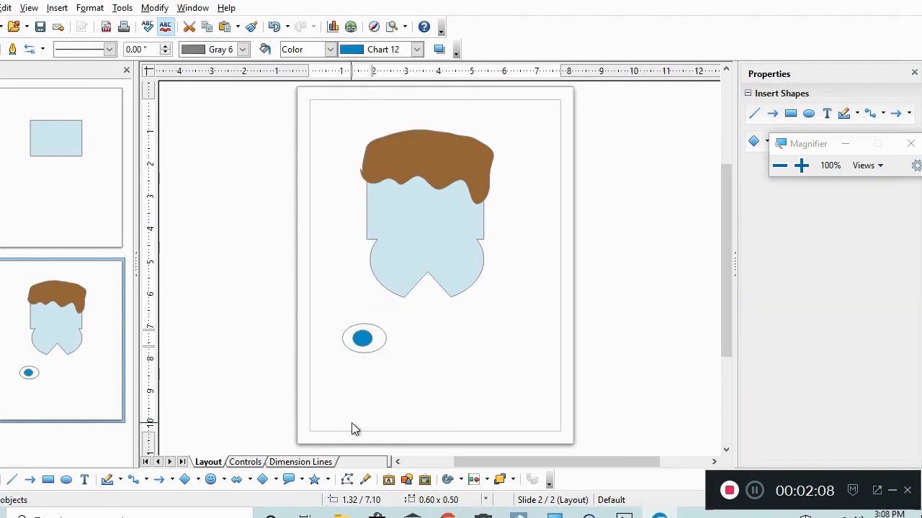
Draw a tiny oval on the blue iris and fill it Black as the pupil.
{"action": "left_click", "coordinate": [69, 483]}
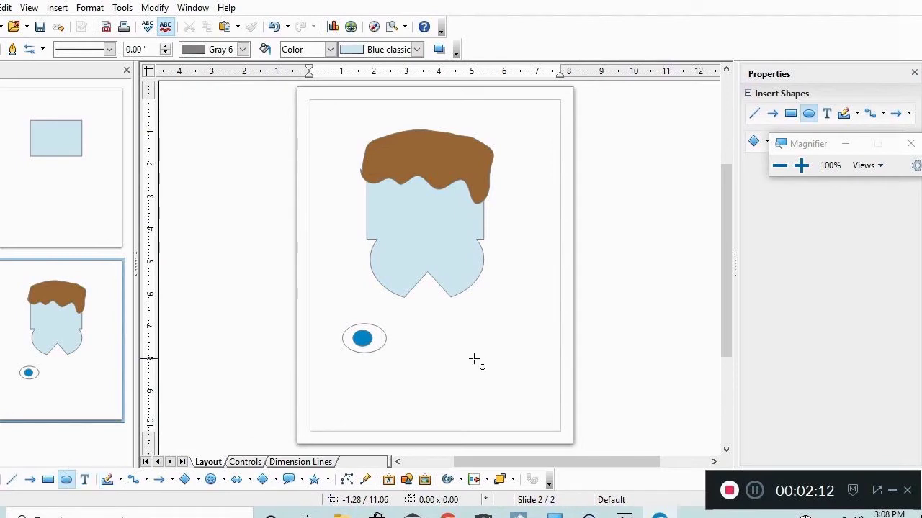
{"action": "mouse_move", "coordinate": [358, 363]}
{"action": "left_mouse_down"}
{"action": "mouse_move", "coordinate": [377, 381]}
{"action": "mouse_move", "coordinate": [358, 356]}
{"action": "mouse_move", "coordinate": [361, 339]}
{"action": "left_mouse_up"}
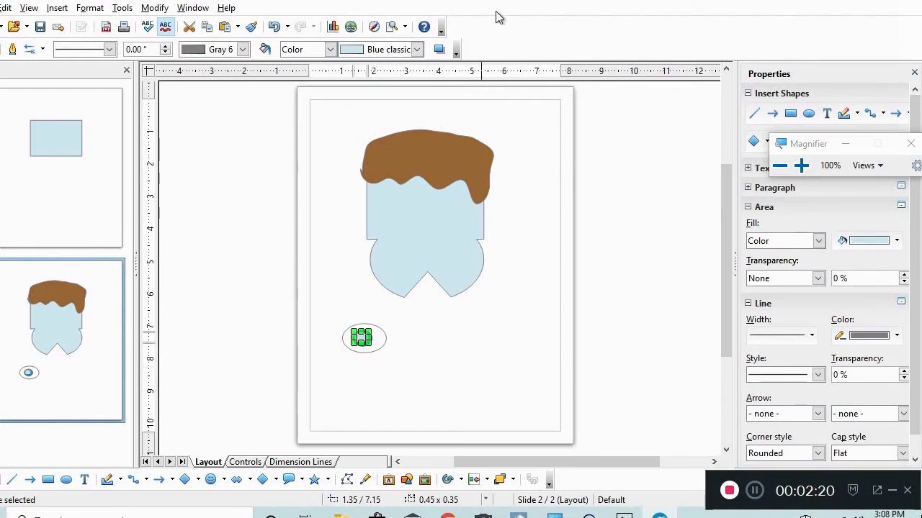
{"action": "left_click", "coordinate": [417, 49]}
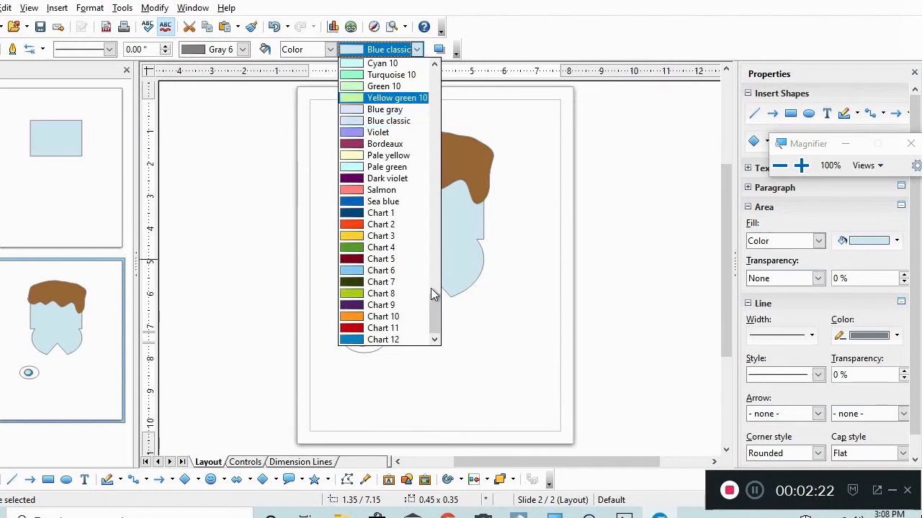
{"action": "left_click_drag", "start_coordinate": [435, 311], "coordinate": [447, 49]}
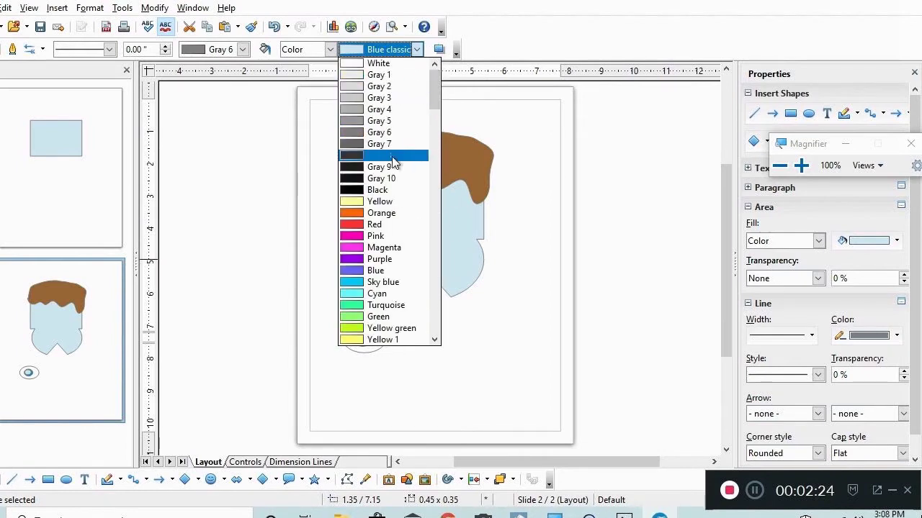
{"action": "left_click", "coordinate": [361, 190]}
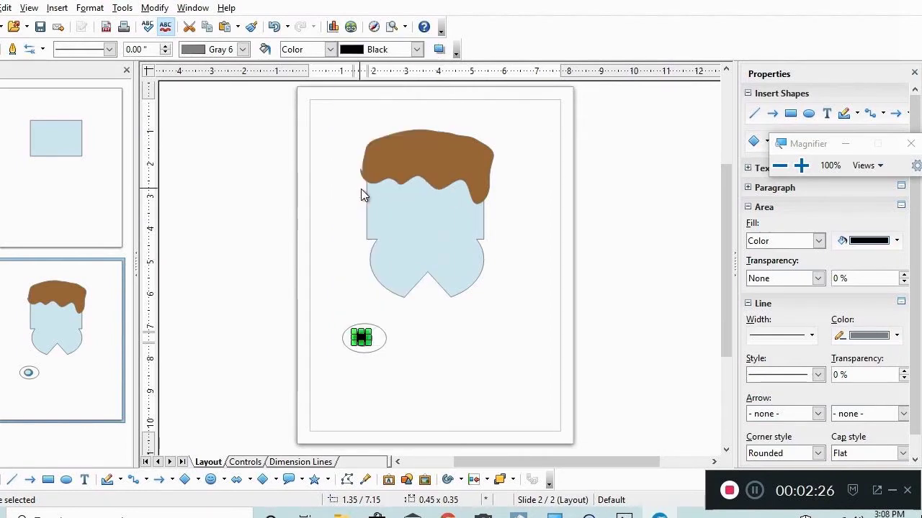
{"action": "left_click", "coordinate": [416, 374]}
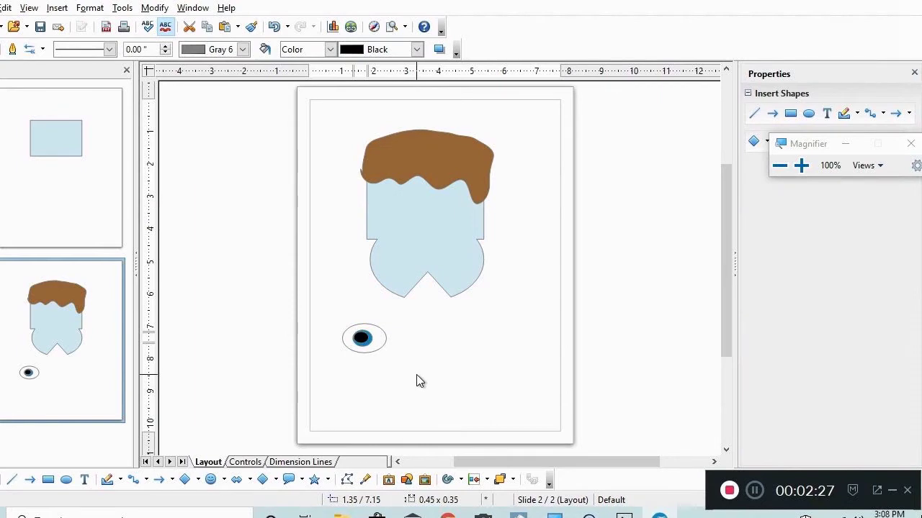
{"action": "left_click", "coordinate": [363, 344]}
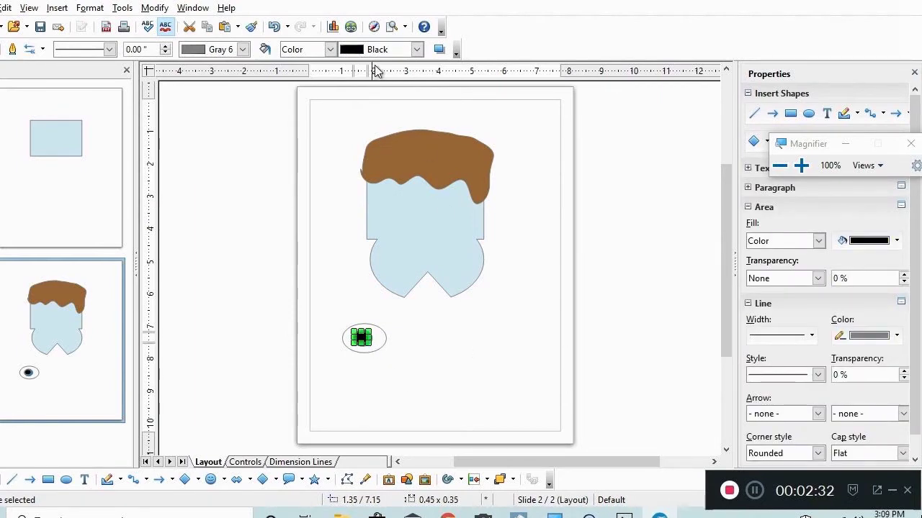
Zoom in on the pupil and nudge it right and down to centre it in the iris.
{"action": "left_click", "coordinate": [405, 29]}
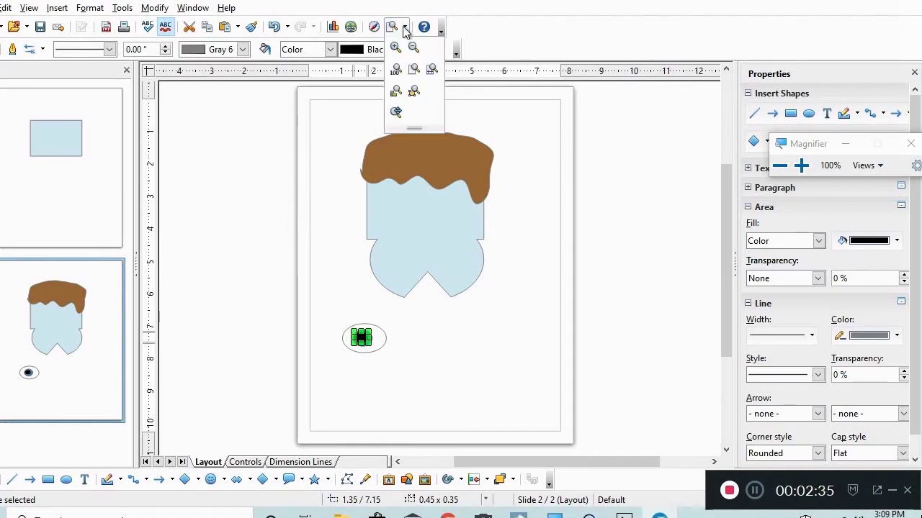
{"action": "left_click", "coordinate": [414, 93]}
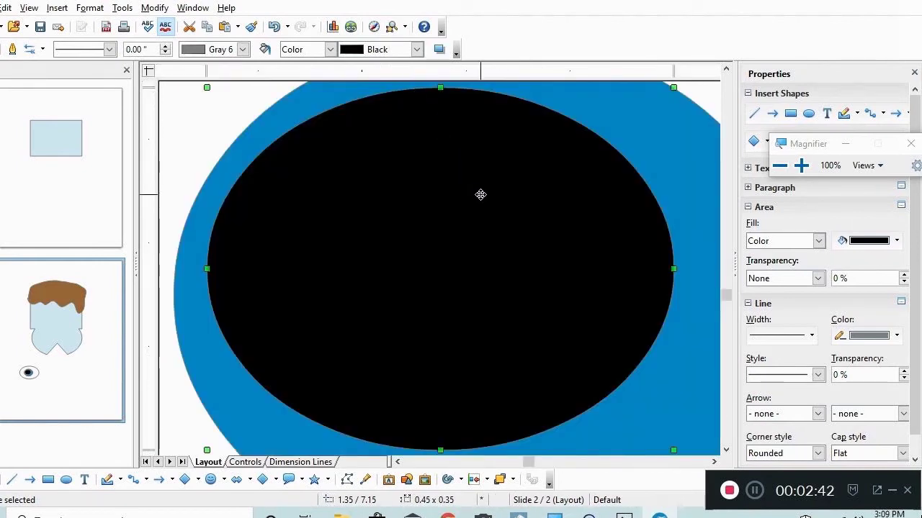
{"action": "key", "text": "Right"}
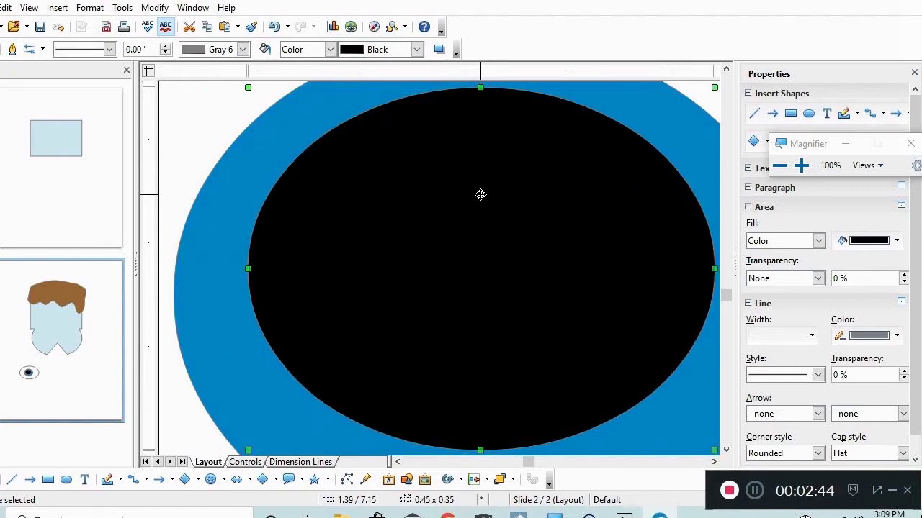
{"action": "key", "text": "Down"}
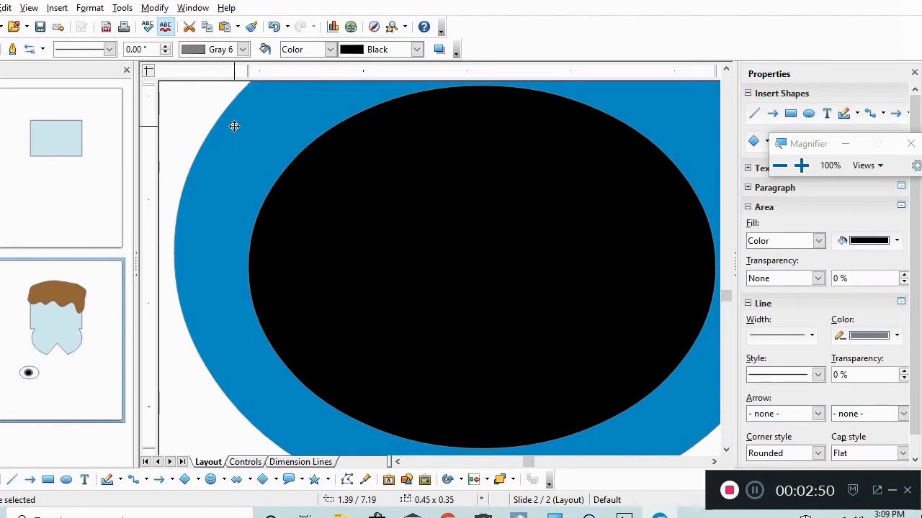
{"action": "left_click", "coordinate": [259, 116]}
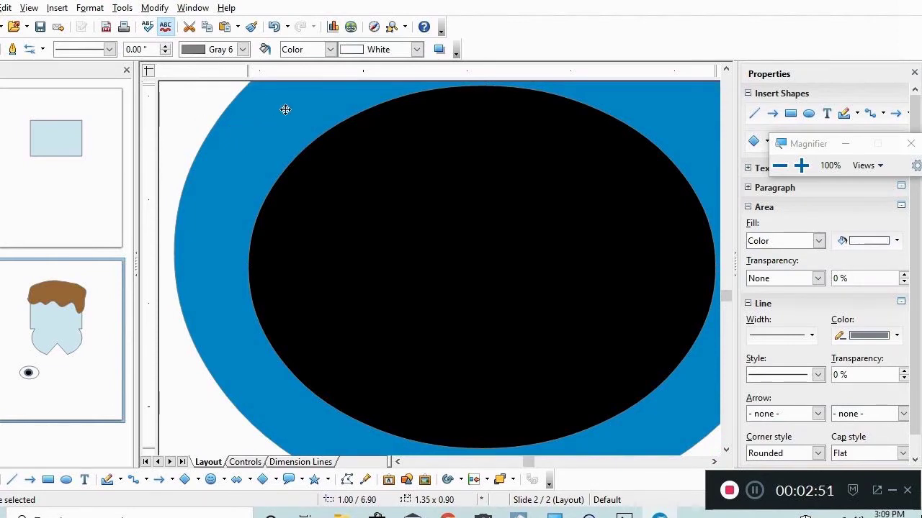
{"action": "left_click", "coordinate": [392, 26]}
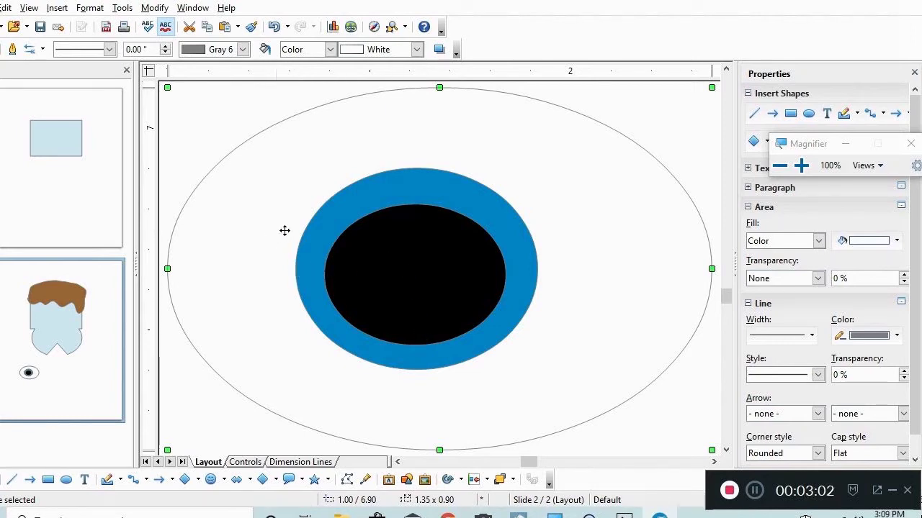
Select the white oval, blue iris and black pupil together and group them.
{"action": "left_click", "coordinate": [327, 238], "text": "shift"}
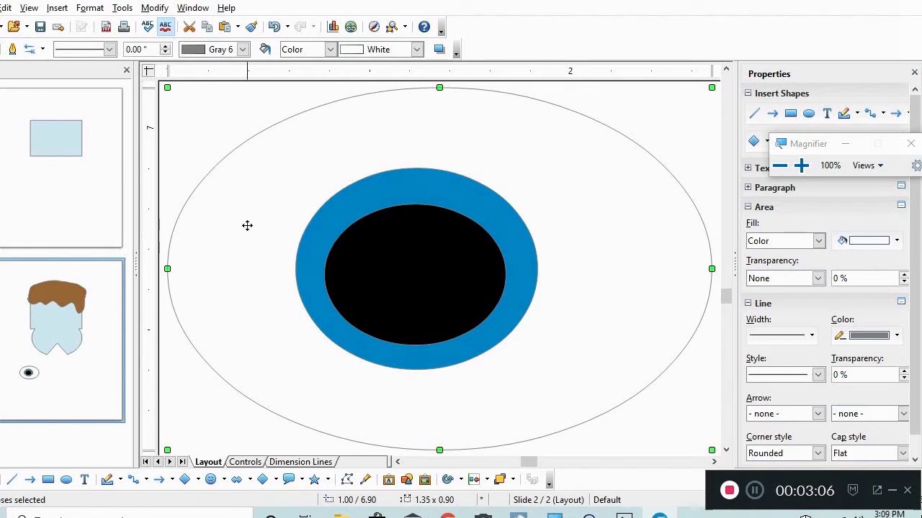
{"action": "right_click", "coordinate": [275, 204]}
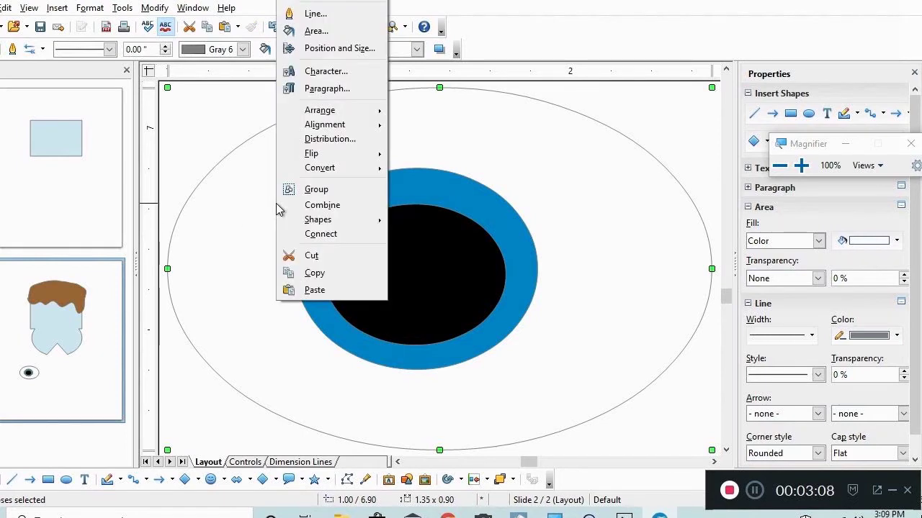
{"action": "left_click", "coordinate": [316, 189]}
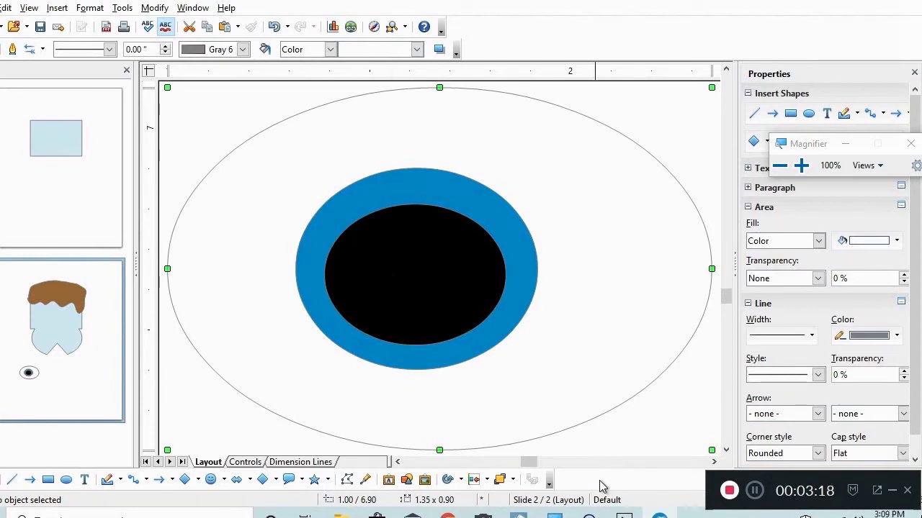
Duplicate the eye, set the copy to its right, and move both eyes below the hair.
{"action": "left_click", "coordinate": [405, 31]}
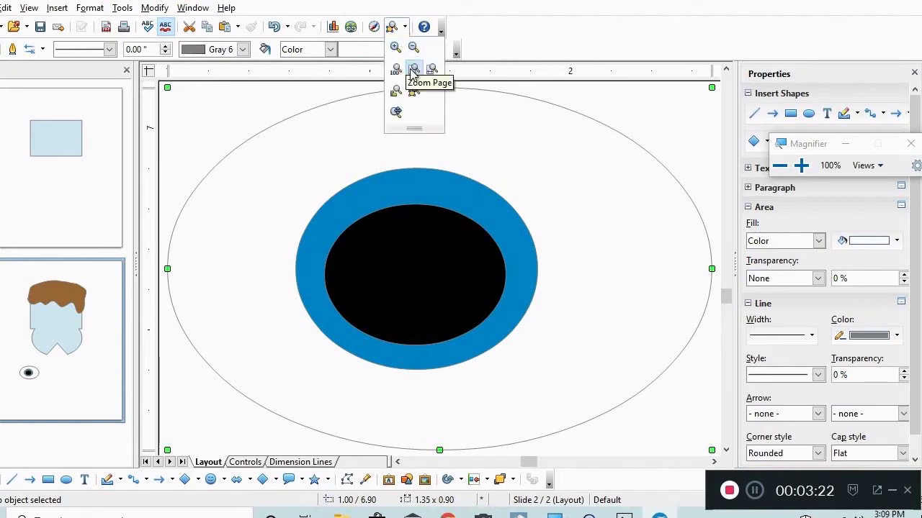
{"action": "left_click", "coordinate": [414, 70]}
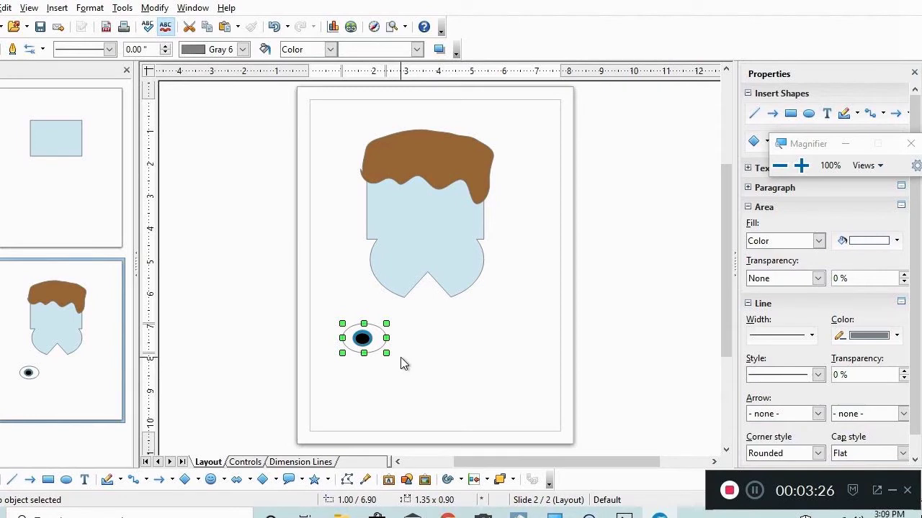
{"action": "right_click", "coordinate": [369, 343]}
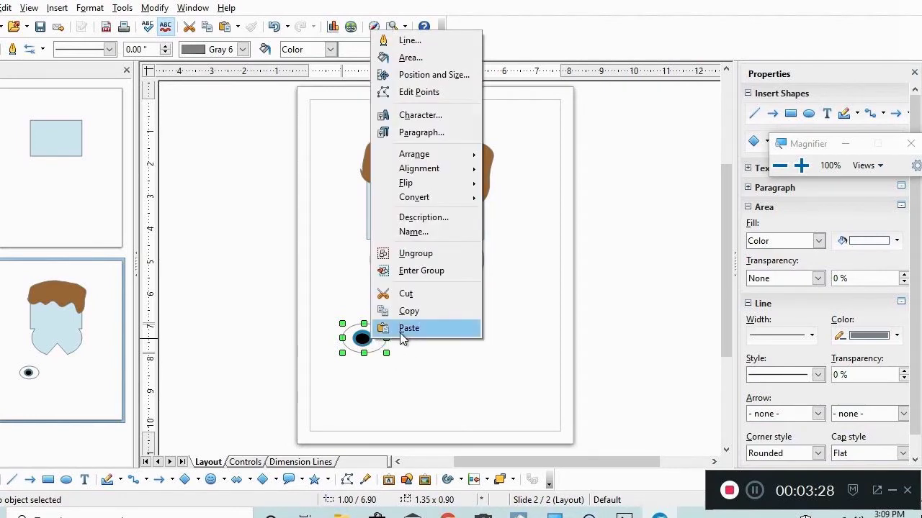
{"action": "left_click", "coordinate": [408, 312]}
{"action": "right_click", "coordinate": [379, 336]}
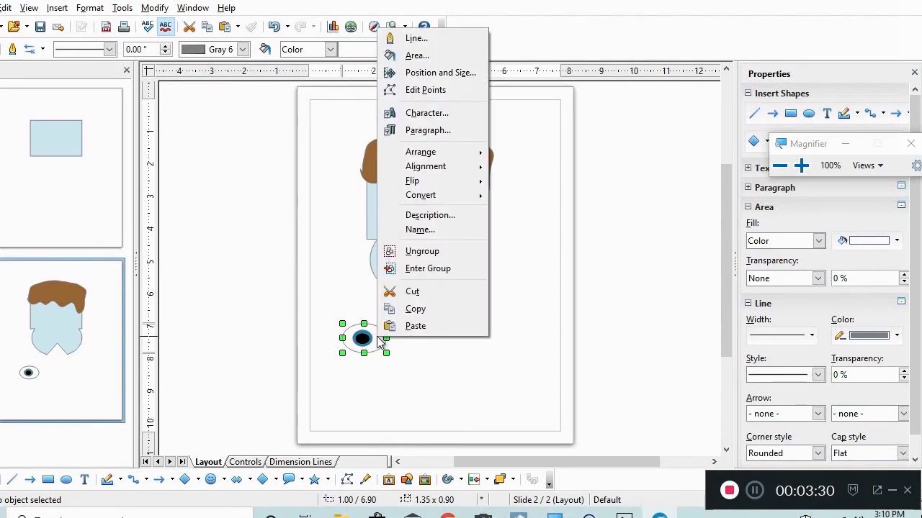
{"action": "left_click", "coordinate": [414, 328]}
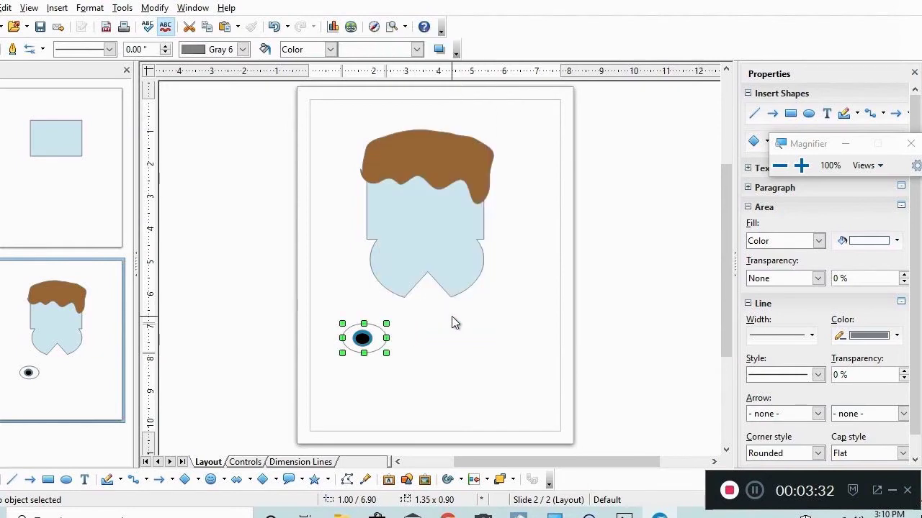
{"action": "key", "text": "Right"}
{"action": "key", "text": "Right"}
{"action": "key", "text": "Right"}
{"action": "key", "text": "Right"}
{"action": "key", "text": "Right"}
{"action": "key", "text": "Right"}
{"action": "key", "text": "Right"}
{"action": "key", "text": "Right"}
{"action": "key", "text": "Right"}
{"action": "key", "text": "Right"}
{"action": "key", "text": "Right"}
{"action": "key", "text": "Right"}
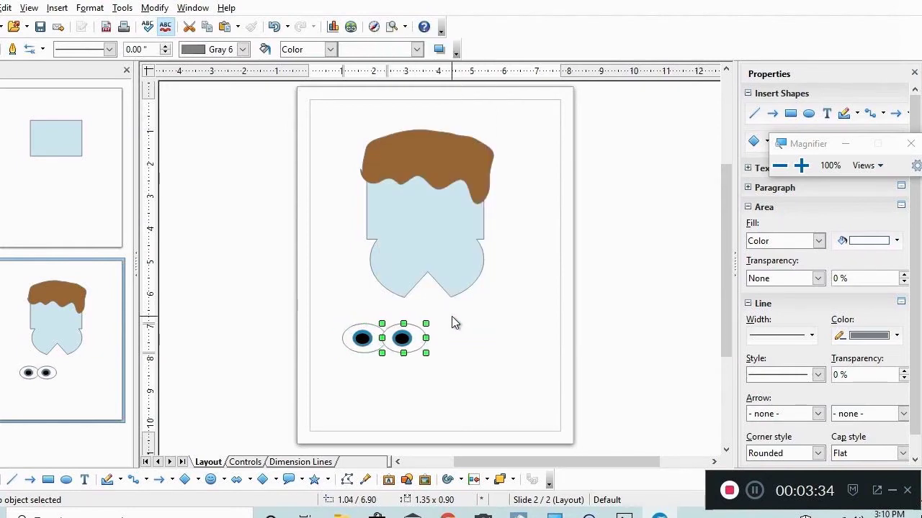
{"action": "key", "text": "Right"}
{"action": "key", "text": "Right"}
{"action": "key", "text": "Right"}
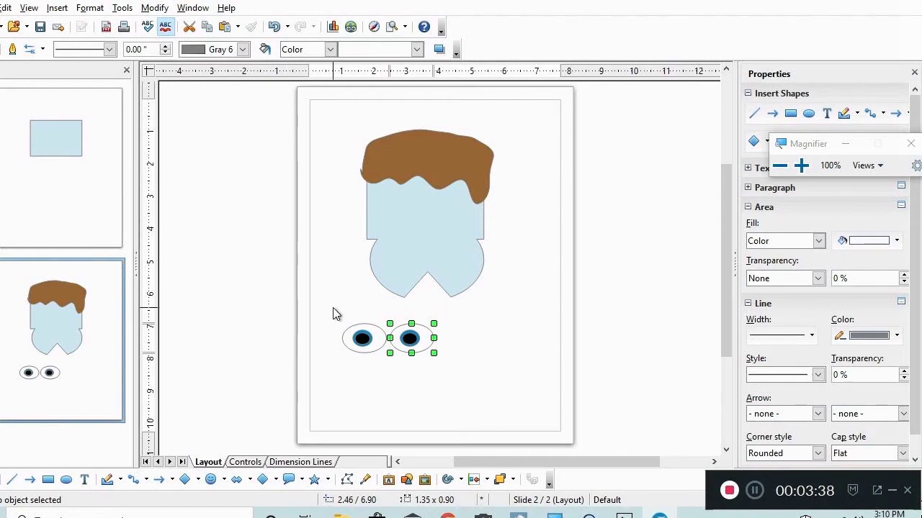
{"action": "left_click_drag", "start_coordinate": [331, 314], "coordinate": [469, 391]}
{"action": "left_click_drag", "start_coordinate": [385, 337], "coordinate": [412, 204]}
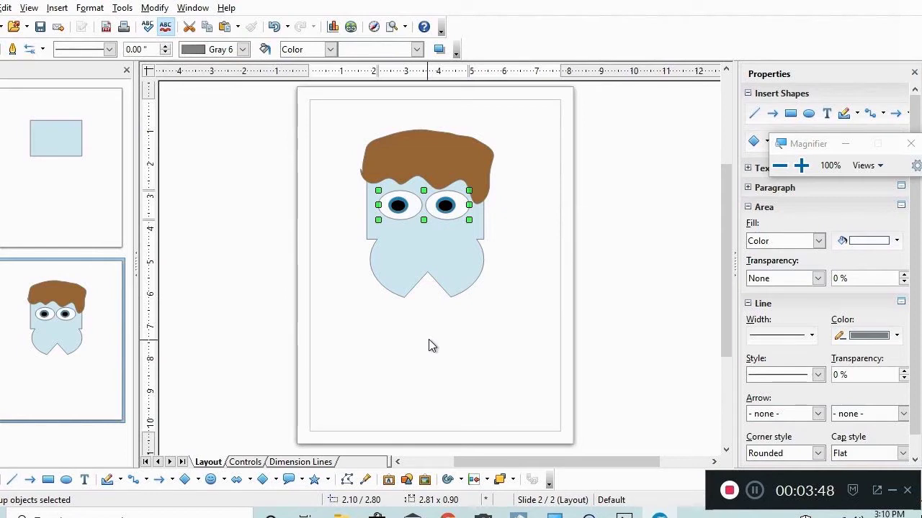
Change the pale blue head shape's fill to the skin-toned Orange 10.
{"action": "left_click", "coordinate": [422, 396]}
{"action": "left_click", "coordinate": [459, 282]}
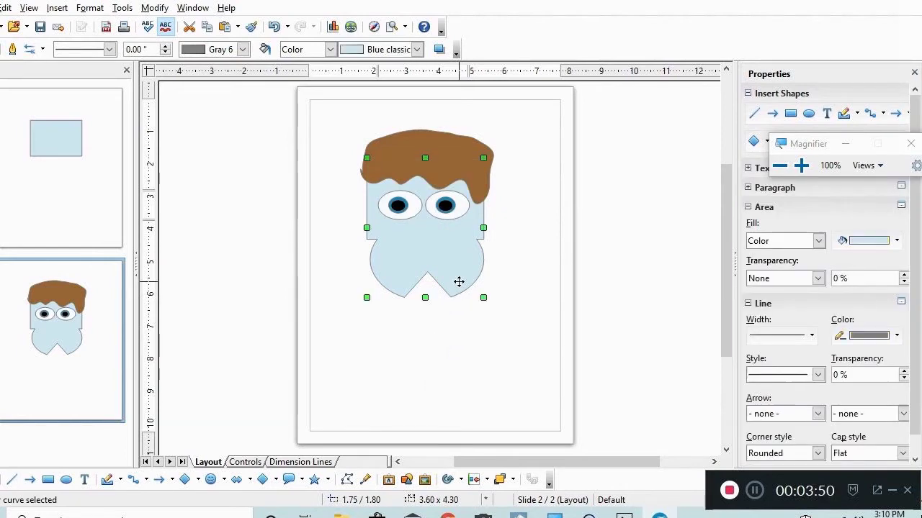
{"action": "left_click", "coordinate": [417, 49]}
{"action": "left_click_drag", "start_coordinate": [438, 299], "coordinate": [432, 280]}
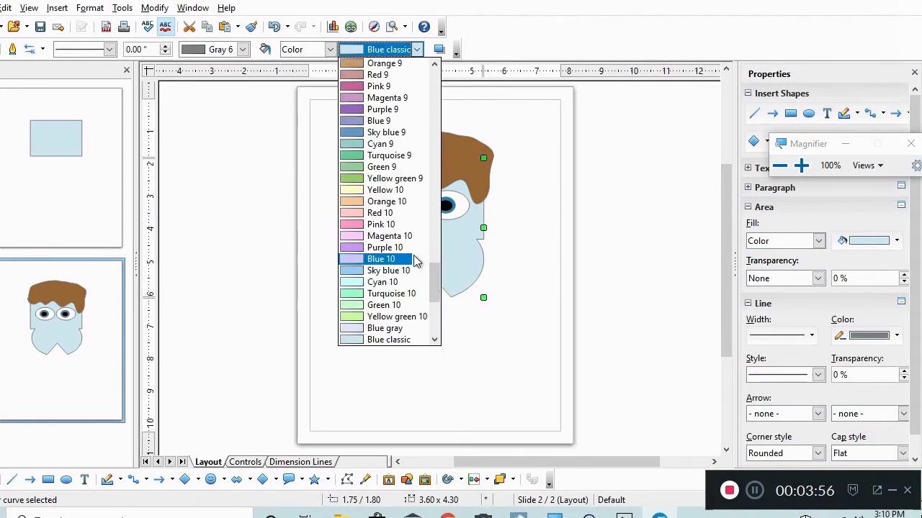
{"action": "left_click", "coordinate": [353, 205]}
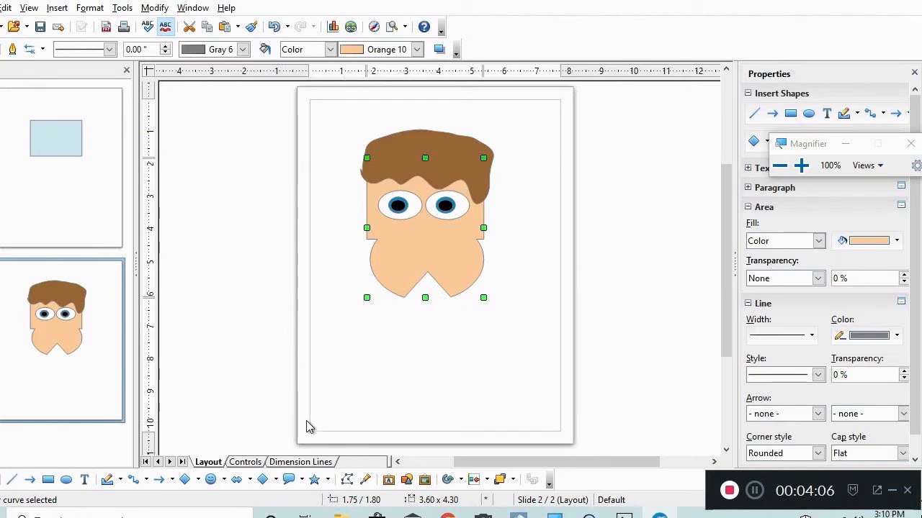
Draw a freeform nose shape between and just below the eyes.
{"action": "left_click", "coordinate": [387, 394]}
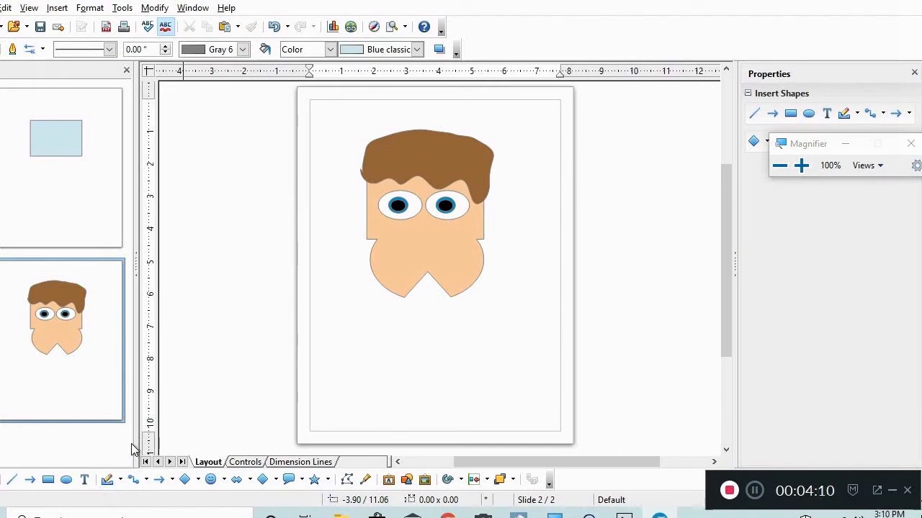
{"action": "left_click", "coordinate": [108, 481]}
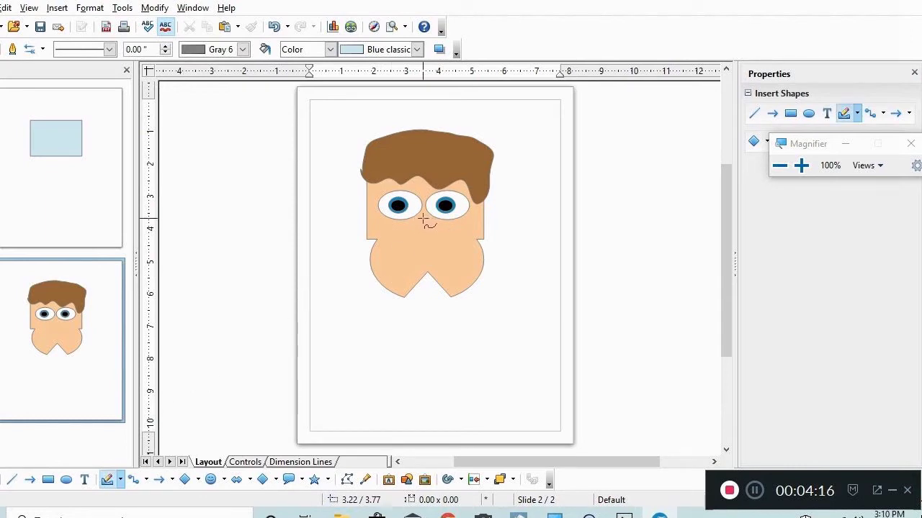
{"action": "mouse_move", "coordinate": [423, 220]}
{"action": "left_mouse_down"}
{"action": "mouse_move", "coordinate": [407, 248]}
{"action": "mouse_move", "coordinate": [425, 252]}
{"action": "mouse_move", "coordinate": [433, 225]}
{"action": "mouse_move", "coordinate": [421, 214]}
{"action": "left_mouse_up"}
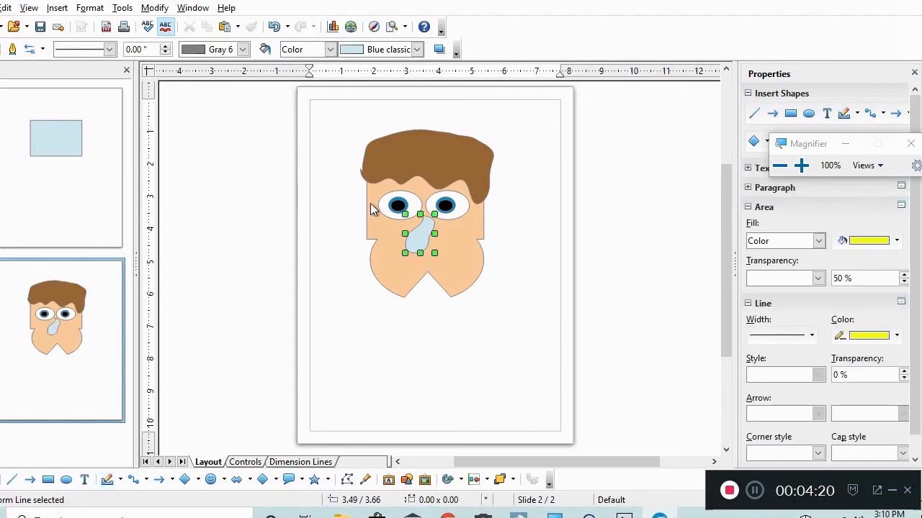
Fill the nose with Orange 9.
{"action": "left_click", "coordinate": [418, 49]}
{"action": "left_click_drag", "start_coordinate": [433, 311], "coordinate": [437, 272]}
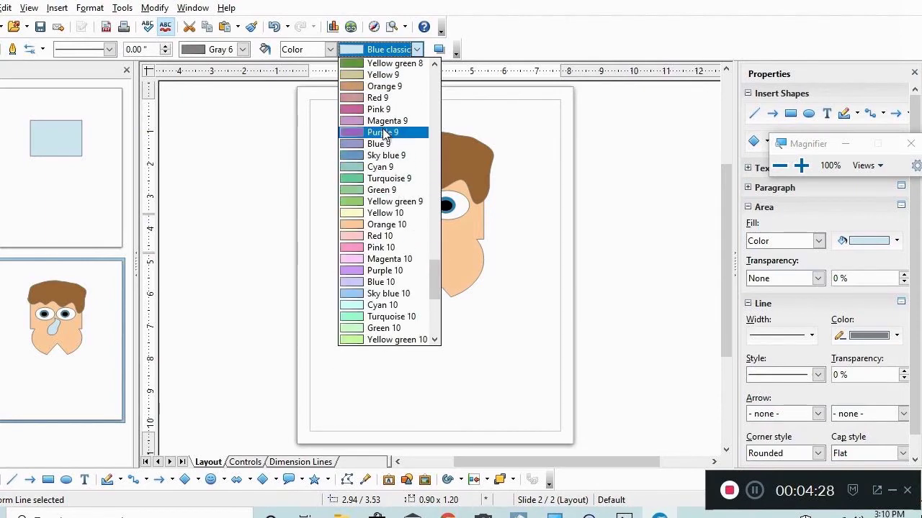
{"action": "left_click", "coordinate": [351, 94]}
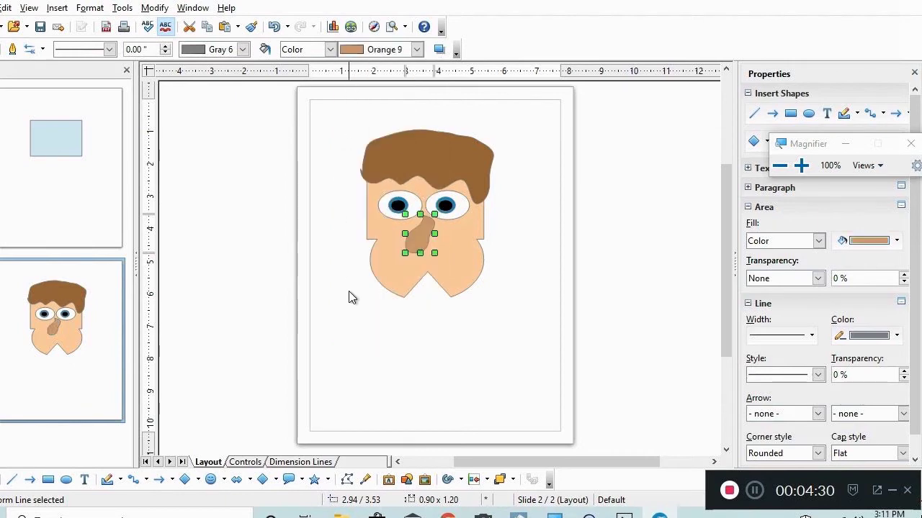
{"action": "left_click", "coordinate": [357, 354]}
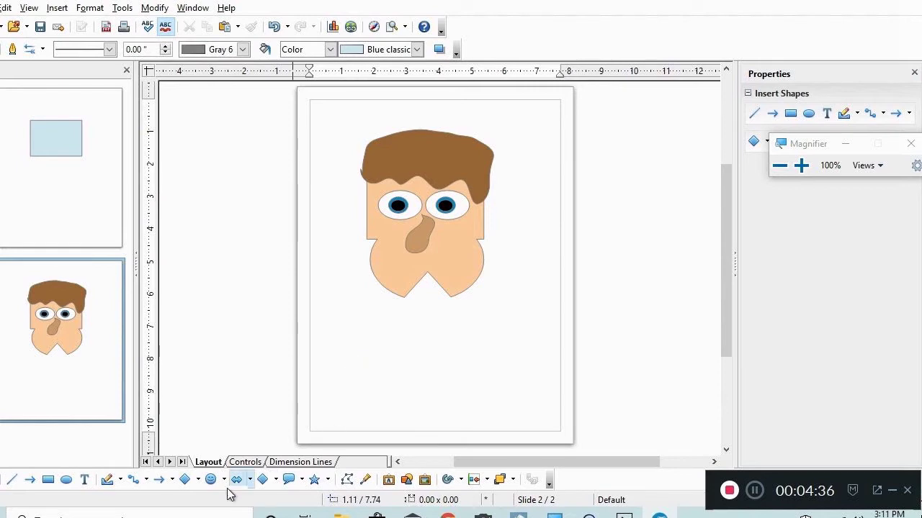
Draw a closed freeform frowning mouth shape on the lower face below the nose.
{"action": "left_click", "coordinate": [106, 484]}
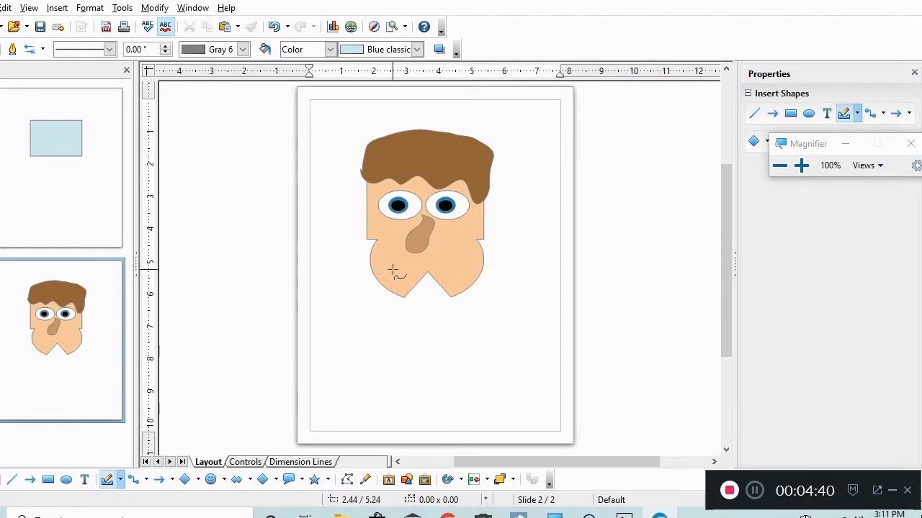
{"action": "mouse_move", "coordinate": [399, 271]}
{"action": "left_mouse_down"}
{"action": "mouse_move", "coordinate": [425, 253]}
{"action": "mouse_move", "coordinate": [469, 268]}
{"action": "mouse_move", "coordinate": [453, 272]}
{"action": "mouse_move", "coordinate": [458, 267]}
{"action": "mouse_move", "coordinate": [432, 260]}
{"action": "mouse_move", "coordinate": [404, 269]}
{"action": "mouse_move", "coordinate": [405, 278]}
{"action": "left_mouse_up"}
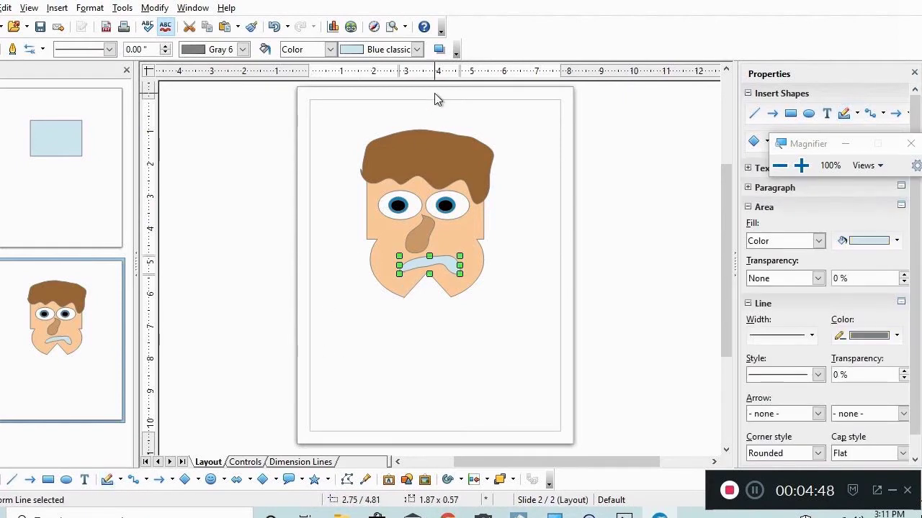
Give the mouth the red Chart 11 fill, then deselect it.
{"action": "left_click", "coordinate": [417, 49]}
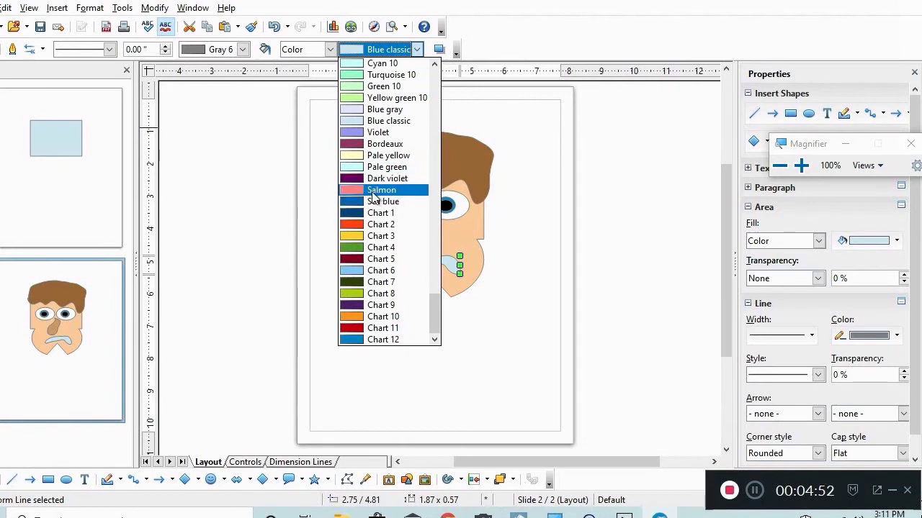
{"action": "left_click", "coordinate": [358, 329]}
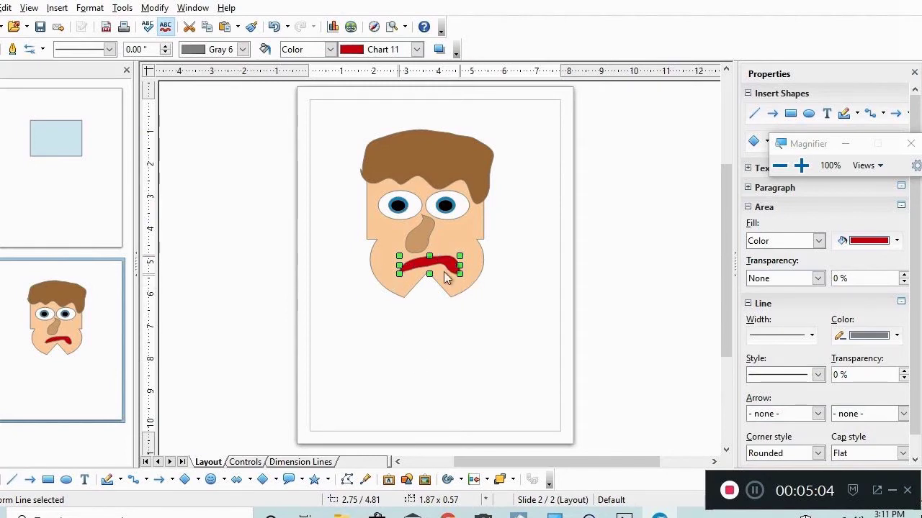
{"action": "left_click", "coordinate": [435, 335]}
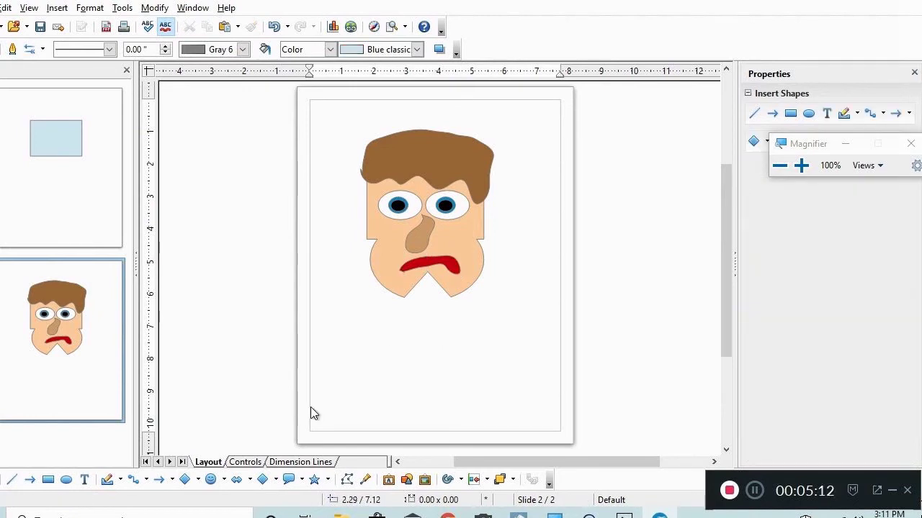
Draw a rounded rectangle bar across the eyes.
{"action": "left_click", "coordinate": [198, 480]}
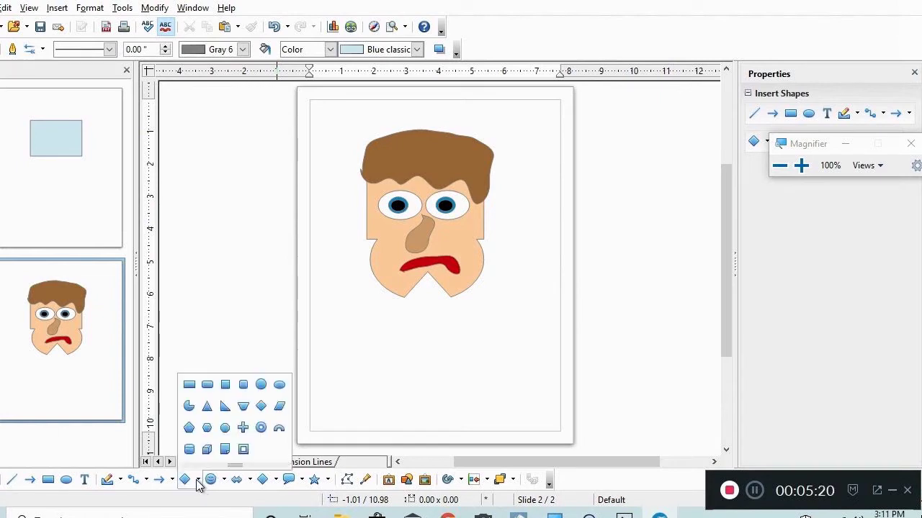
{"action": "left_click", "coordinate": [208, 387]}
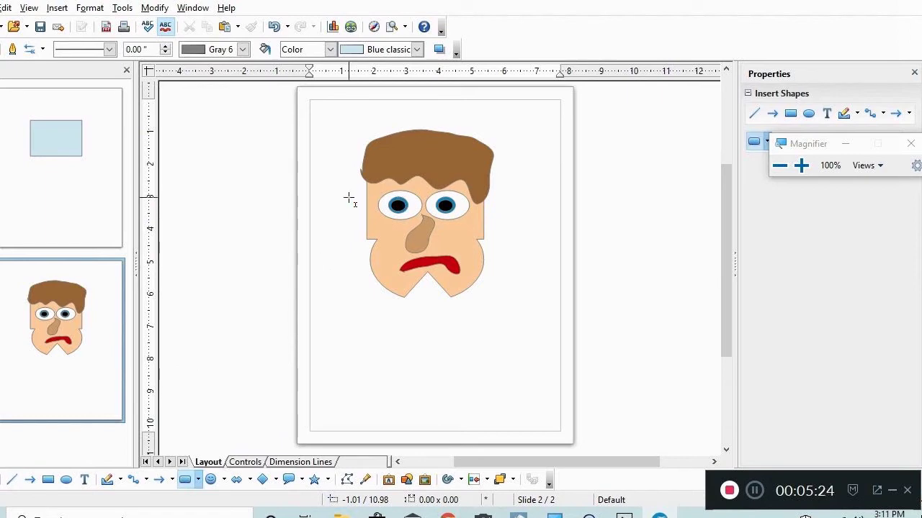
{"action": "mouse_move", "coordinate": [350, 194]}
{"action": "left_mouse_down"}
{"action": "mouse_move", "coordinate": [367, 214]}
{"action": "mouse_move", "coordinate": [498, 234]}
{"action": "left_mouse_up"}
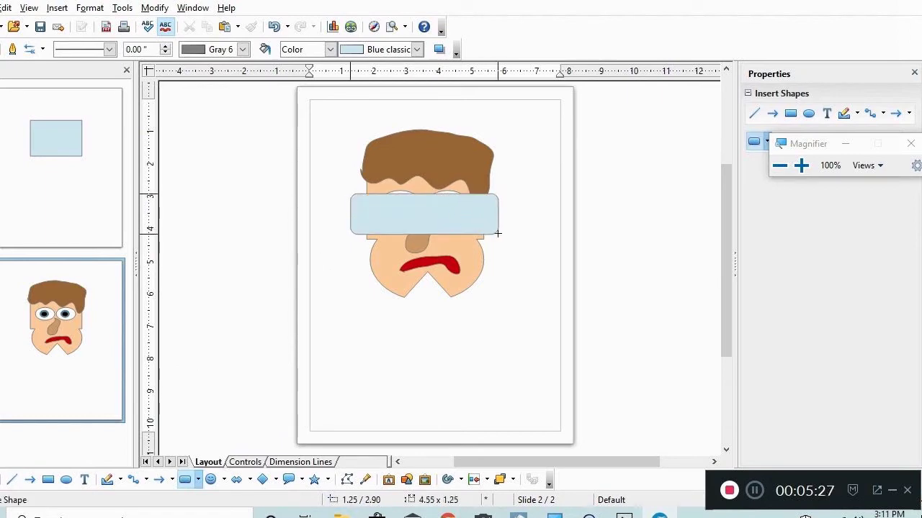
{"action": "left_click", "coordinate": [361, 195]}
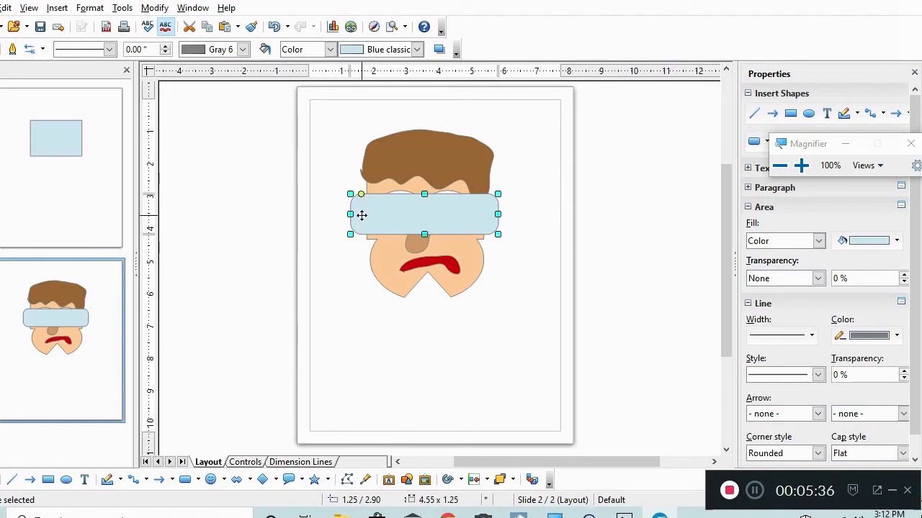
Fill the rounded bar with Orange 9.
{"action": "left_click", "coordinate": [417, 49]}
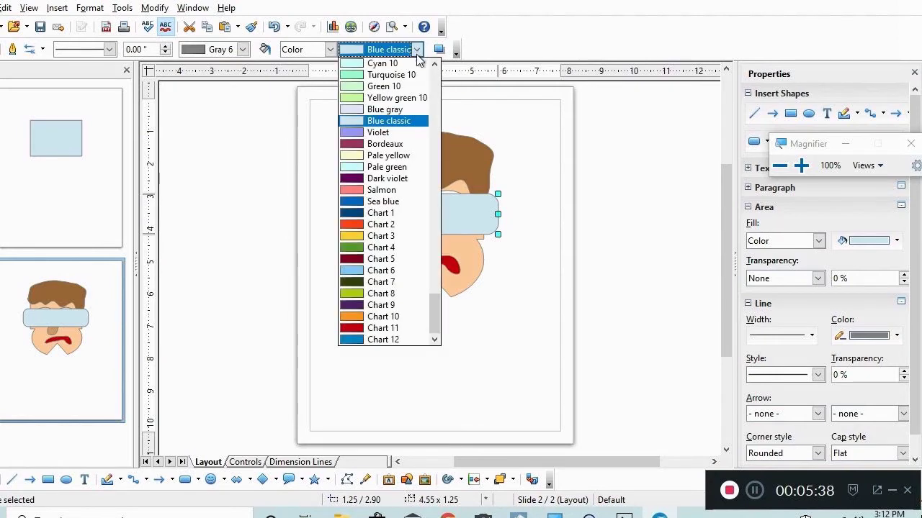
{"action": "left_click_drag", "start_coordinate": [435, 300], "coordinate": [437, 285]}
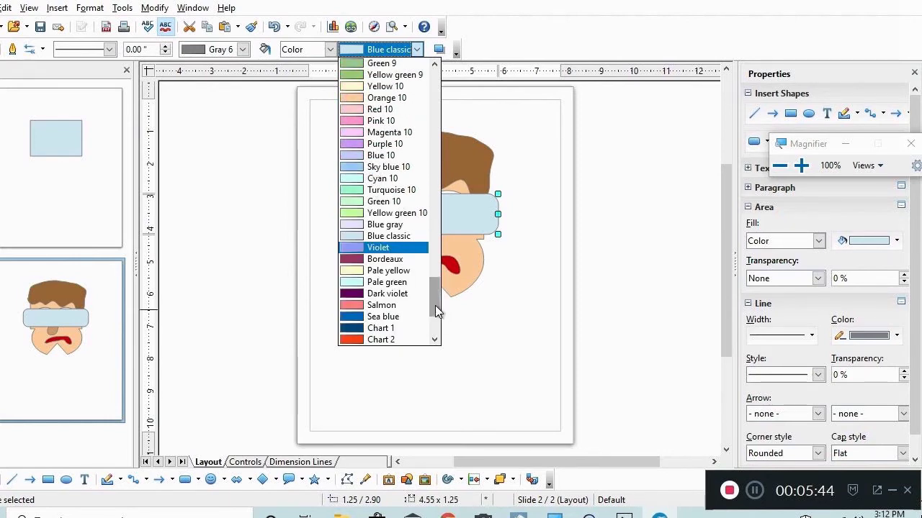
{"action": "left_click_drag", "start_coordinate": [435, 305], "coordinate": [436, 300]}
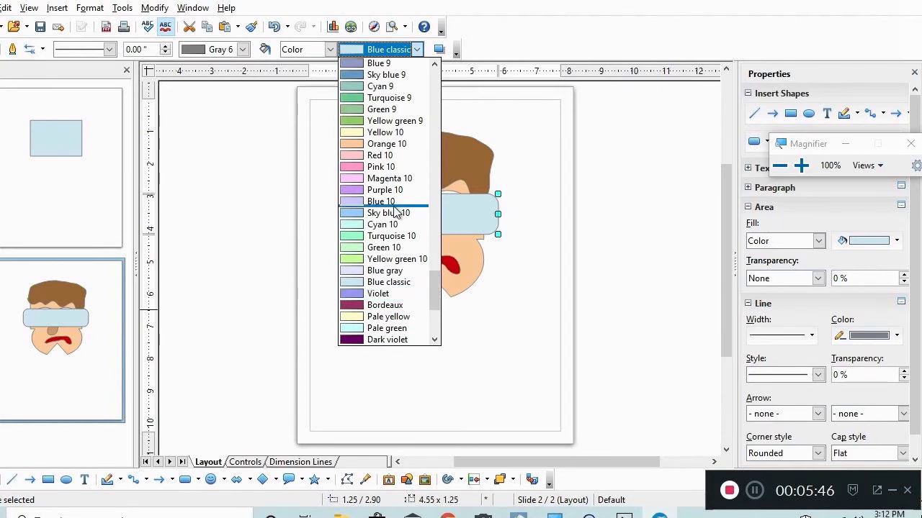
{"action": "left_click_drag", "start_coordinate": [434, 275], "coordinate": [435, 272]}
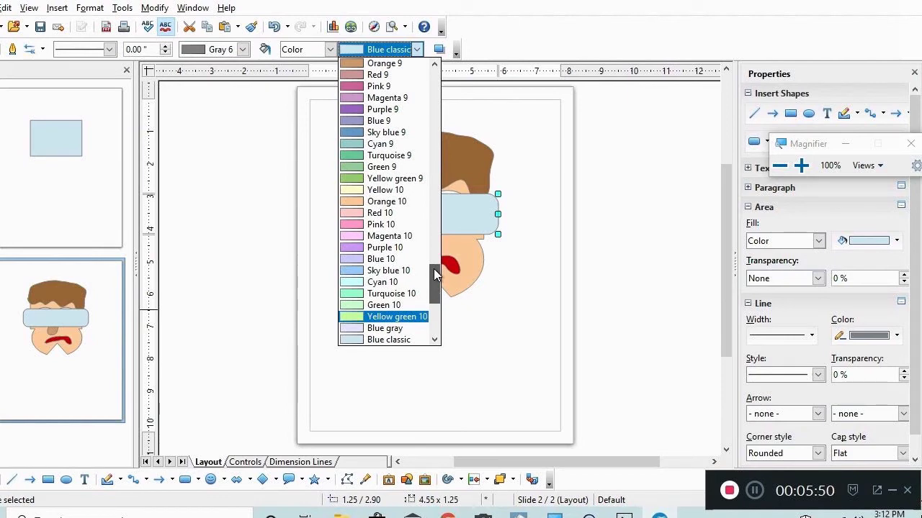
{"action": "left_click", "coordinate": [349, 64]}
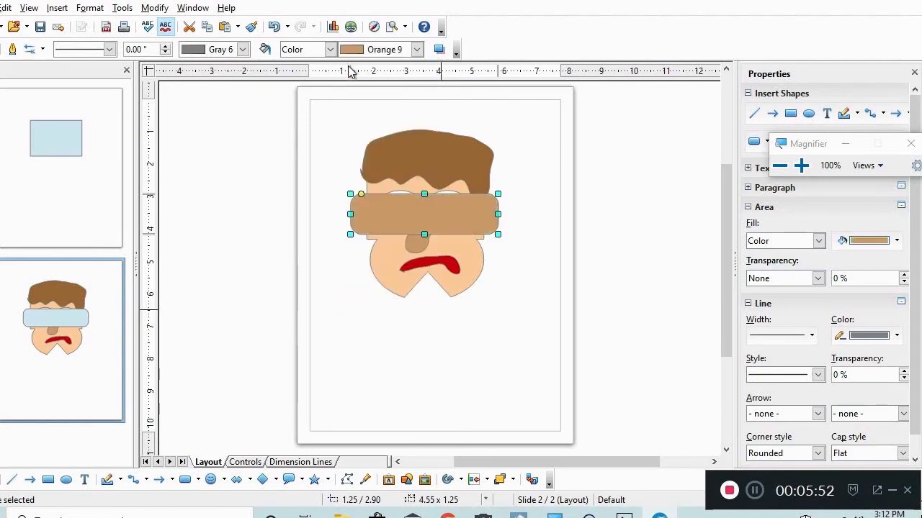
Send the orange bar to the back so its ends show as ears.
{"action": "right_click", "coordinate": [397, 220]}
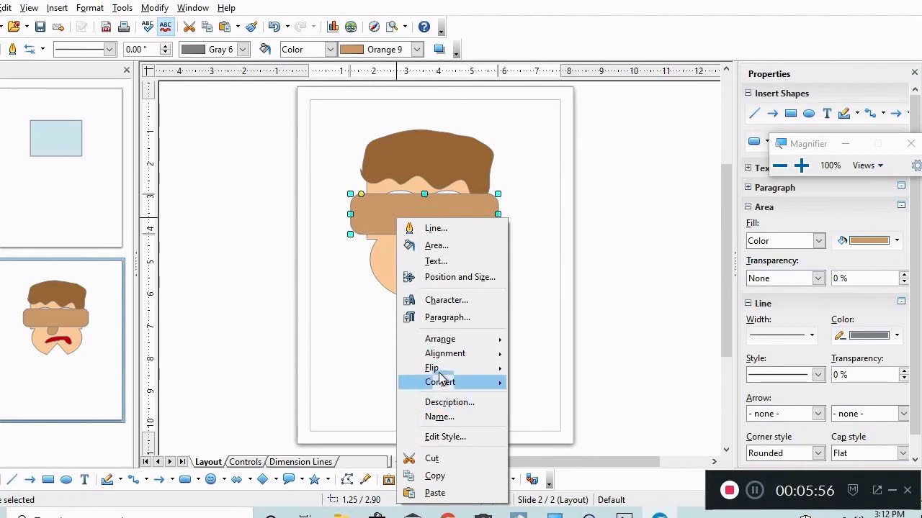
{"action": "mouse_move", "coordinate": [442, 344]}
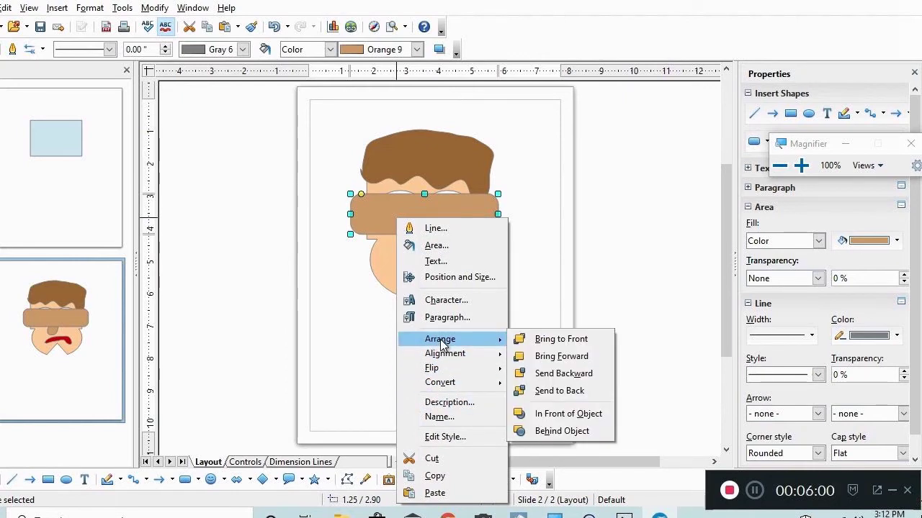
{"action": "left_click", "coordinate": [564, 391]}
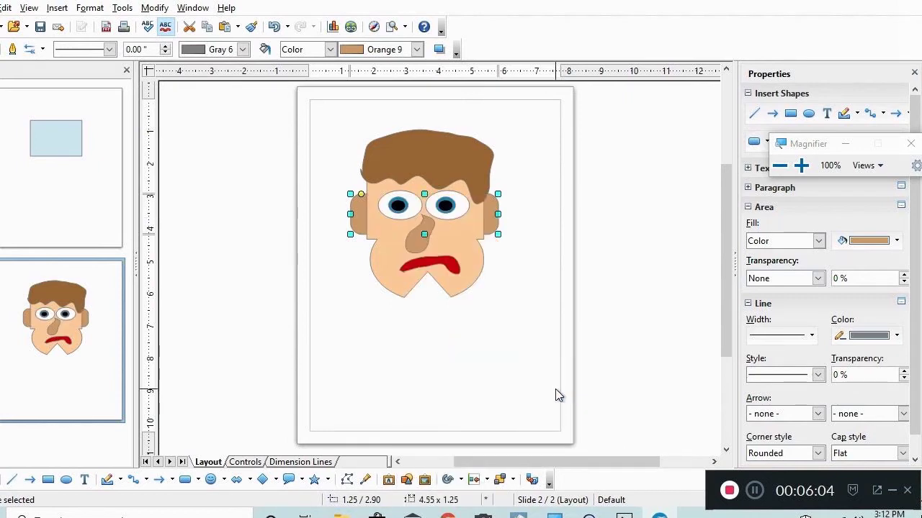
Copy and paste a duplicate of the ear band.
{"action": "right_click", "coordinate": [354, 221]}
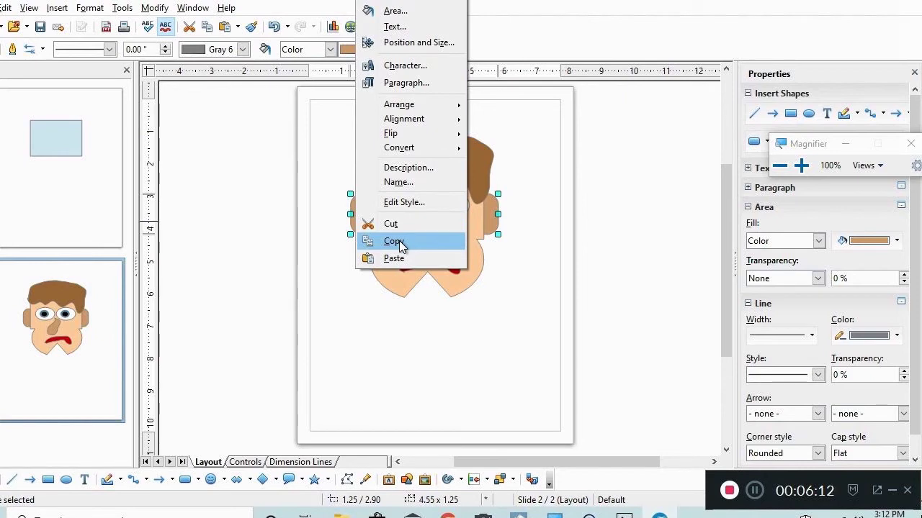
{"action": "left_click", "coordinate": [401, 247]}
{"action": "right_click", "coordinate": [353, 218]}
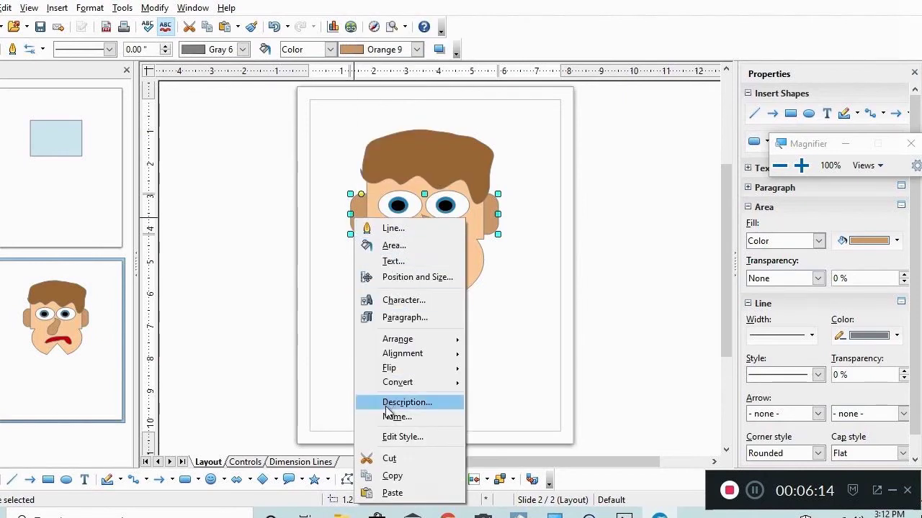
{"action": "left_click", "coordinate": [396, 494]}
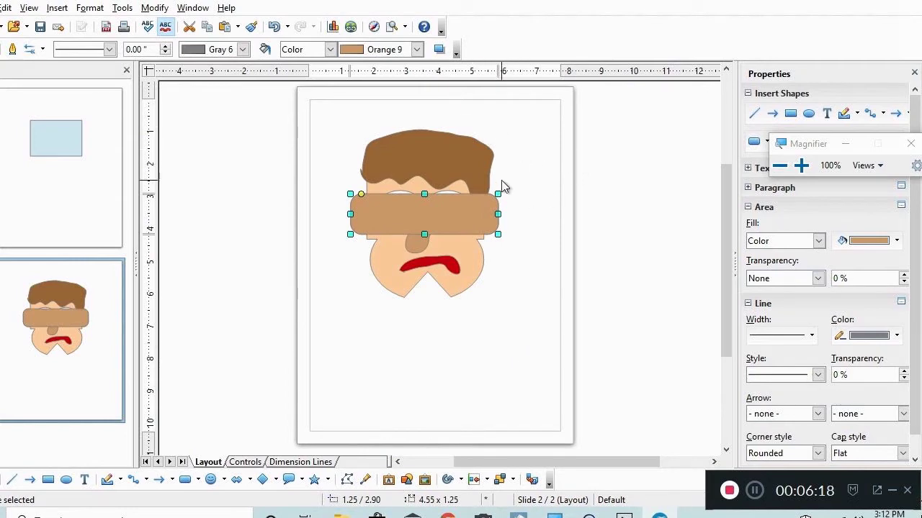
Shrink the duplicate band to 4.20 × 1.05 and nudge it to centre over the original.
{"action": "left_click_drag", "start_coordinate": [498, 193], "coordinate": [495, 200]}
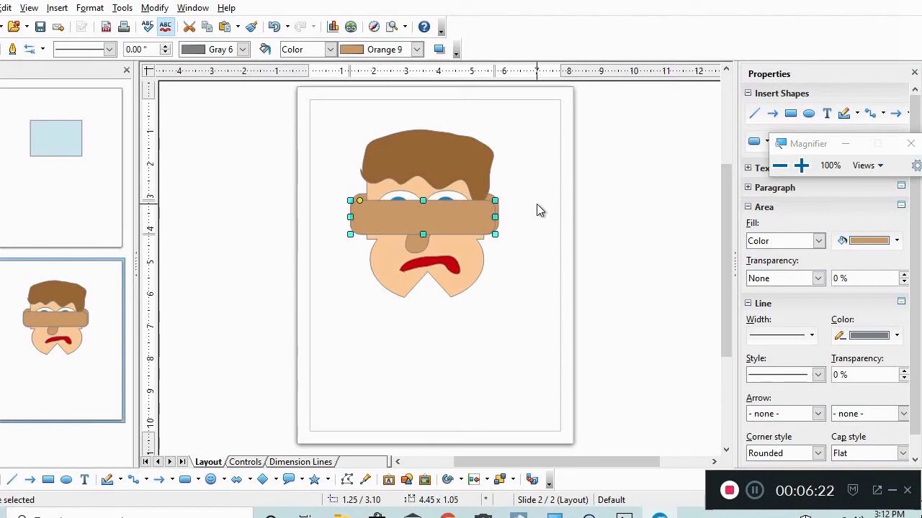
{"action": "key", "text": "alt+Up"}
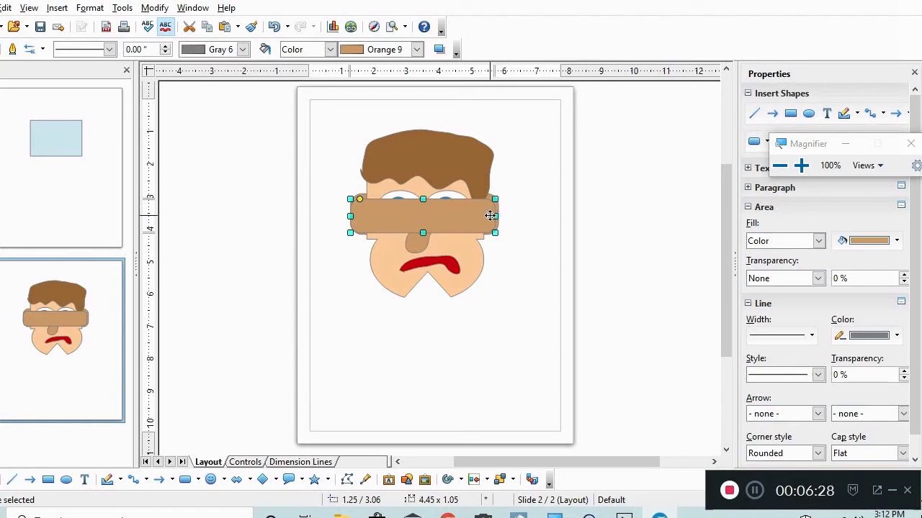
{"action": "left_click_drag", "start_coordinate": [496, 218], "coordinate": [487, 215]}
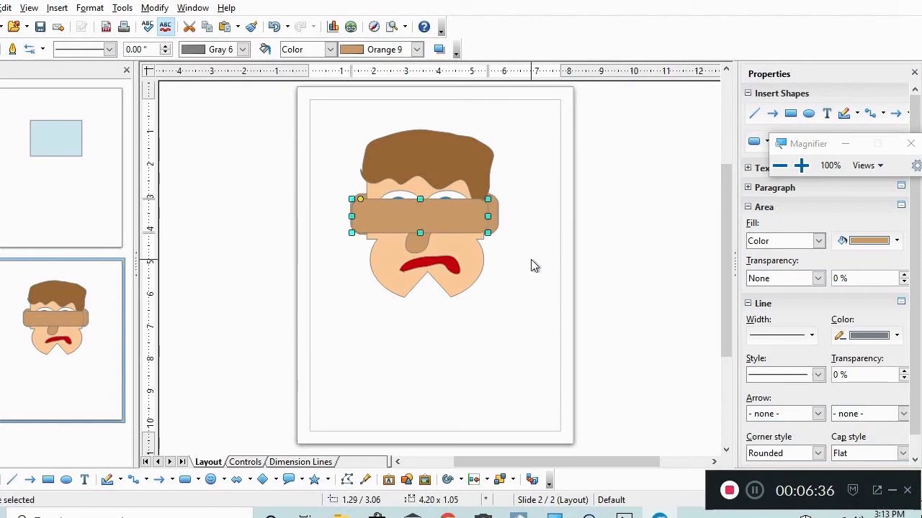
{"action": "key", "text": "Right"}
{"action": "key", "text": "Right"}
{"action": "key", "text": "Right"}
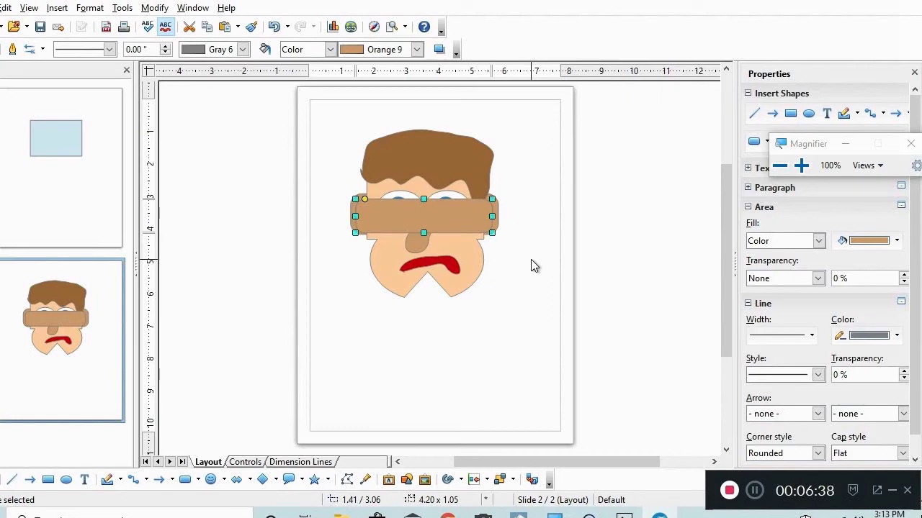
{"action": "key", "text": "Up"}
{"action": "key", "text": "Up"}
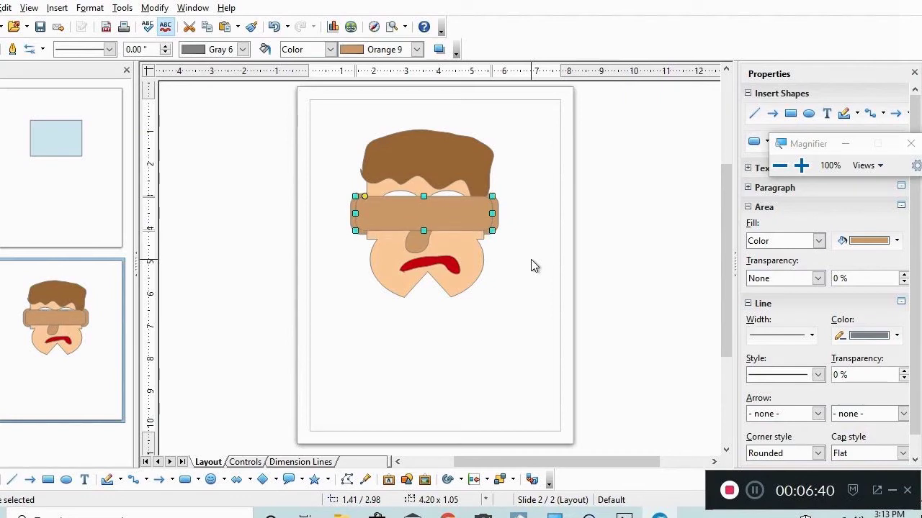
Send the narrow band to the back, then bring it forward one level above the wide band.
{"action": "right_click", "coordinate": [451, 208]}
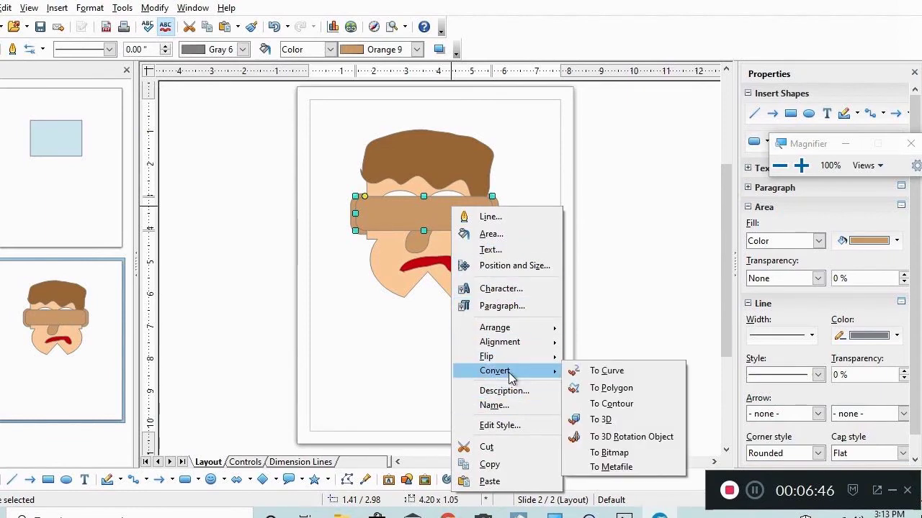
{"action": "mouse_move", "coordinate": [512, 328]}
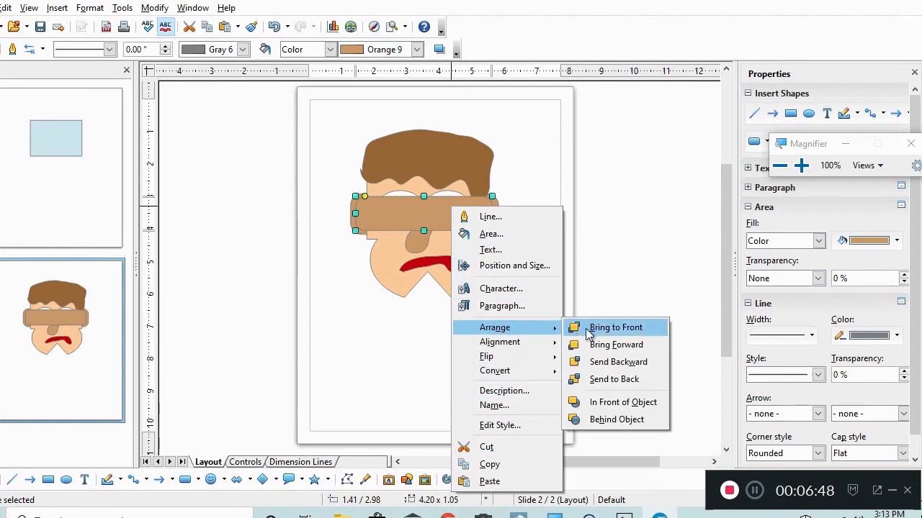
{"action": "left_click", "coordinate": [622, 385]}
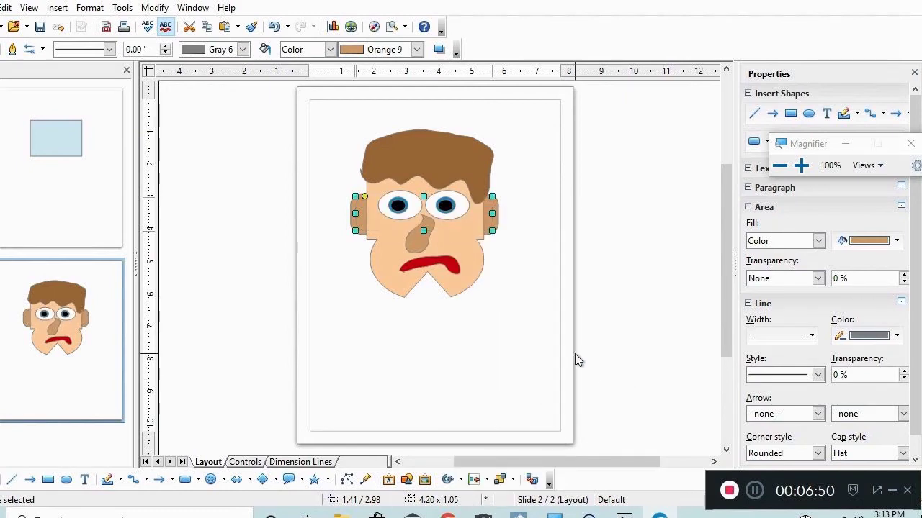
{"action": "right_click", "coordinate": [491, 217]}
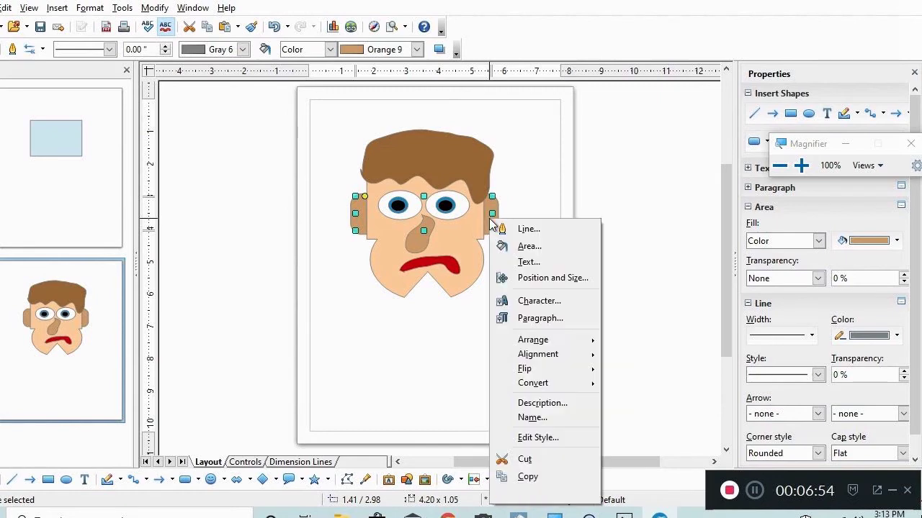
{"action": "mouse_move", "coordinate": [549, 341]}
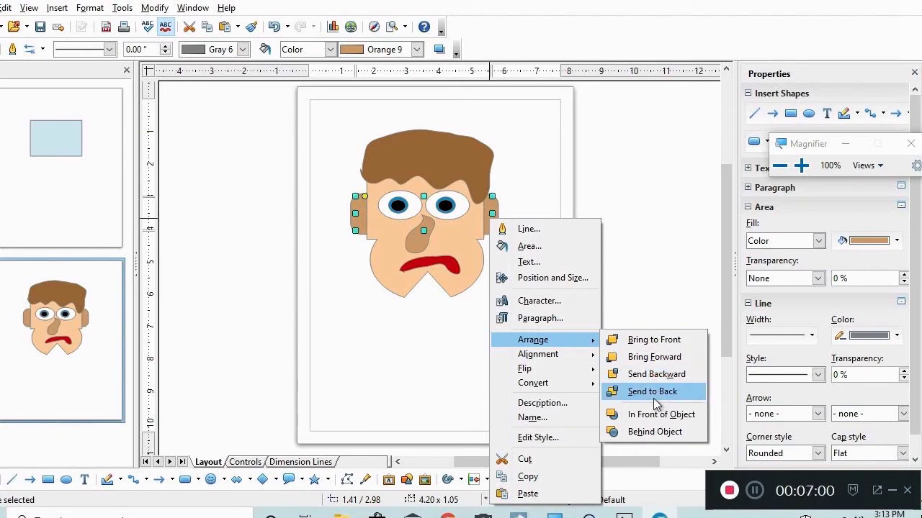
{"action": "left_click", "coordinate": [645, 363]}
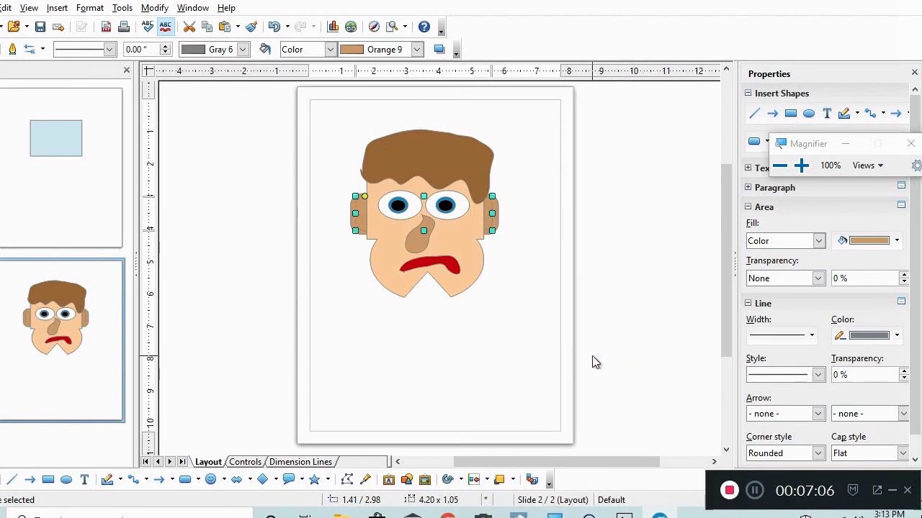
Select all face parts and give their outlines Black colour at 0.06" width.
{"action": "left_click", "coordinate": [245, 167]}
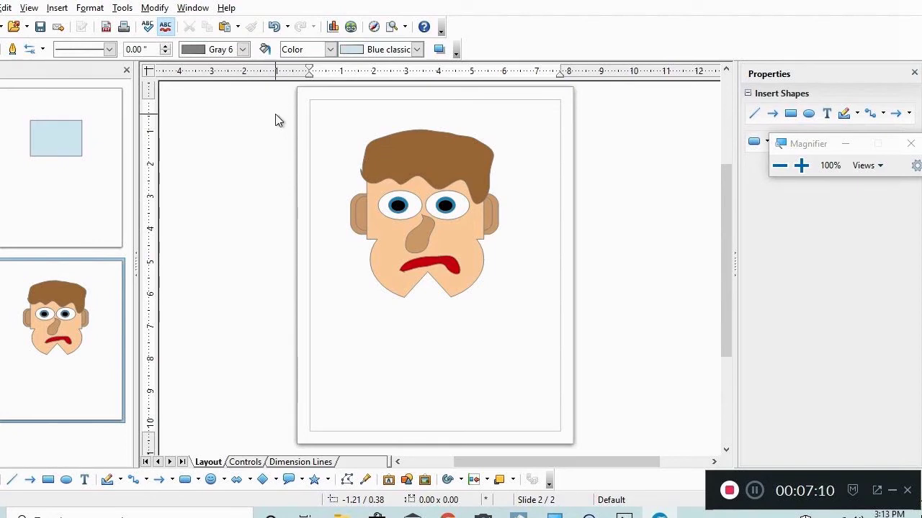
{"action": "left_click_drag", "start_coordinate": [274, 114], "coordinate": [563, 327]}
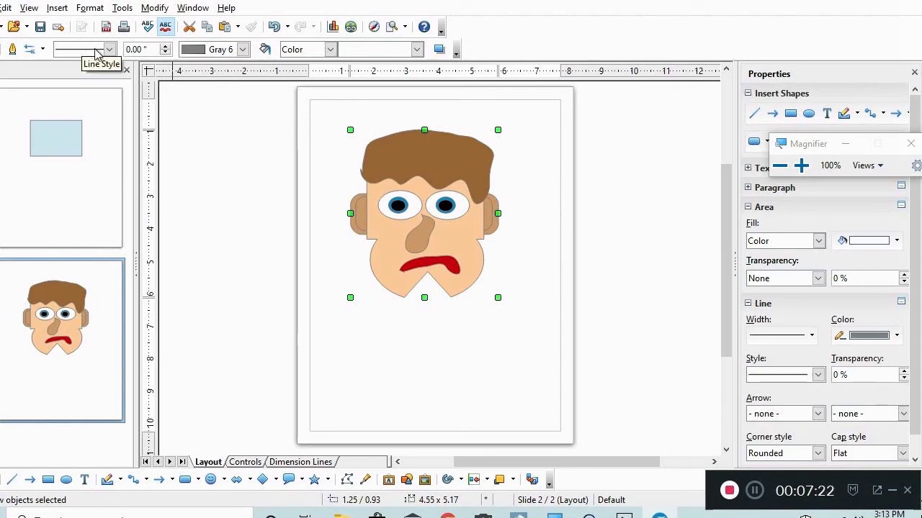
{"action": "left_click", "coordinate": [243, 49]}
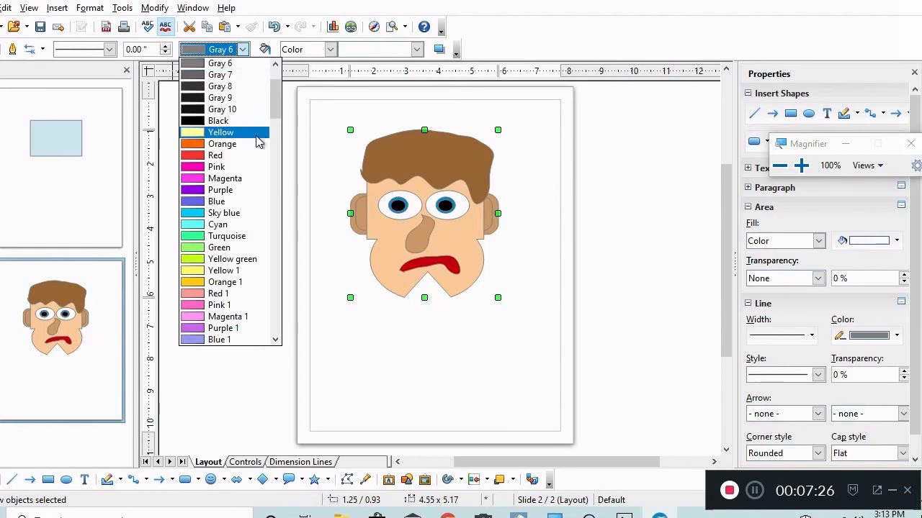
{"action": "left_click", "coordinate": [193, 123]}
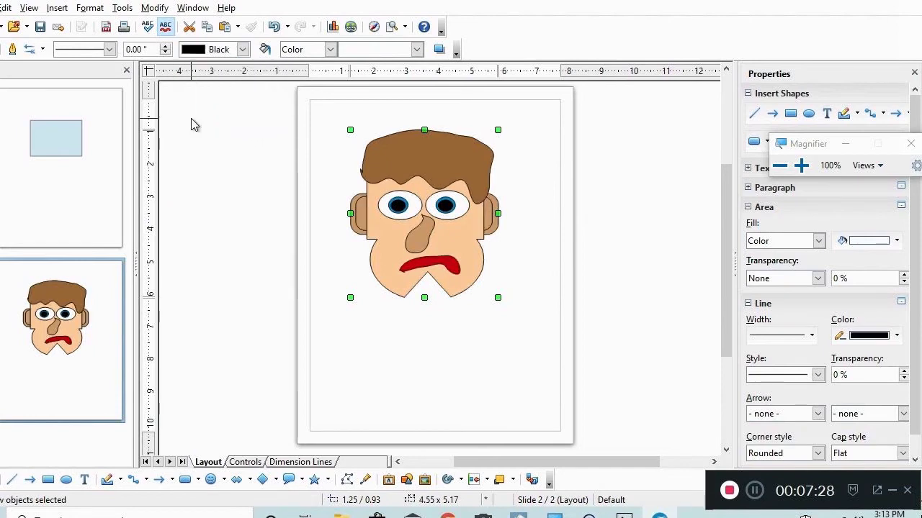
{"action": "left_click", "coordinate": [166, 47]}
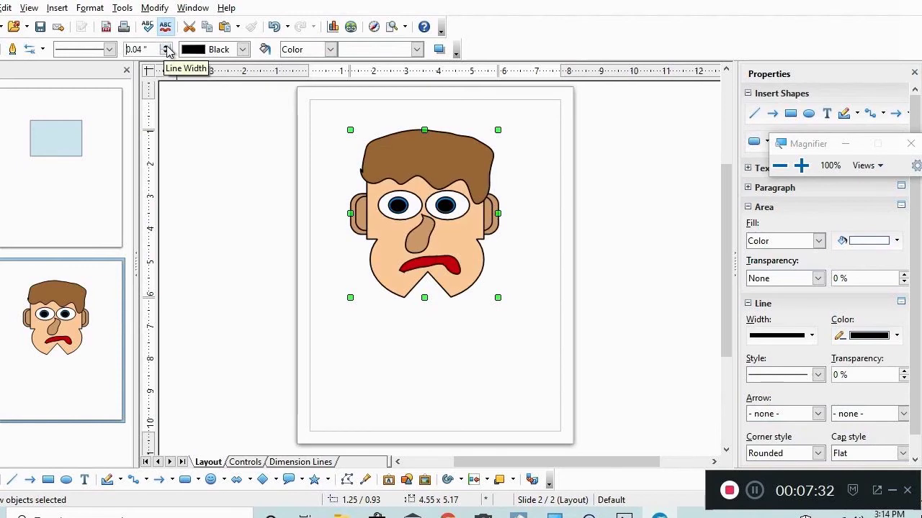
{"action": "left_click", "coordinate": [166, 47]}
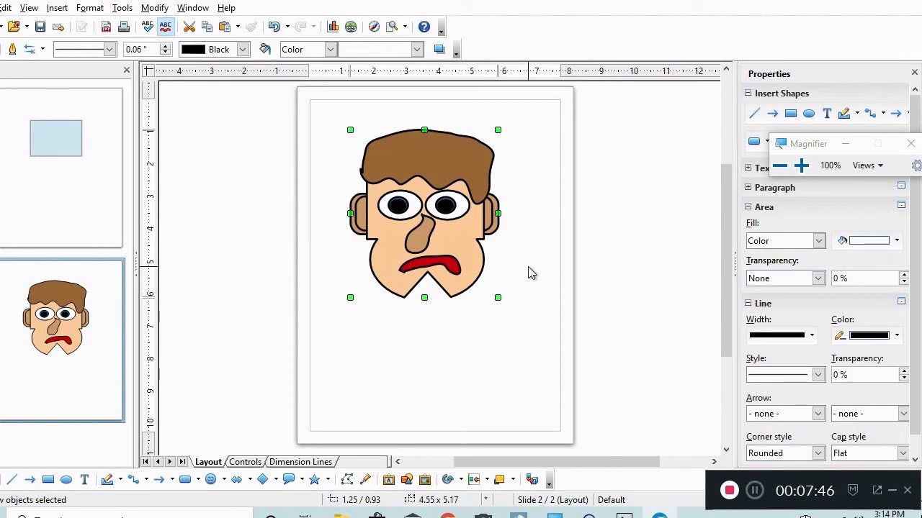
{"action": "left_click", "coordinate": [538, 171]}
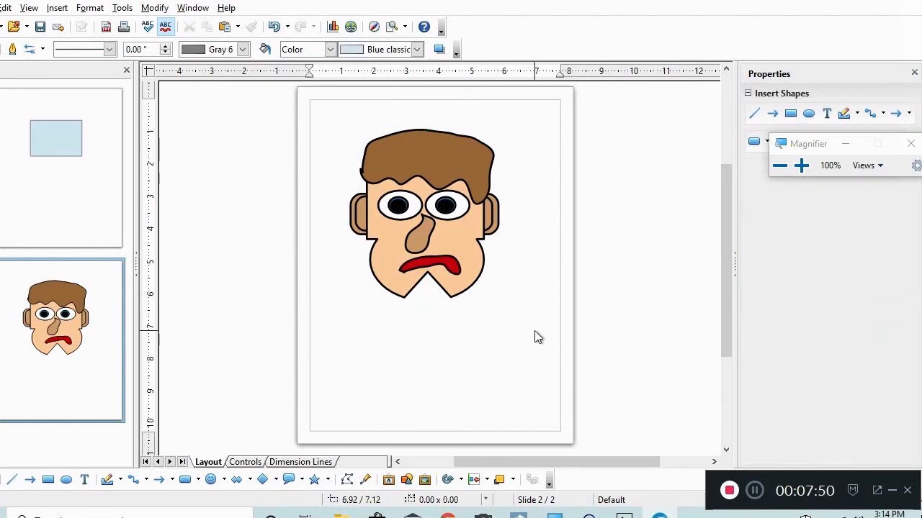